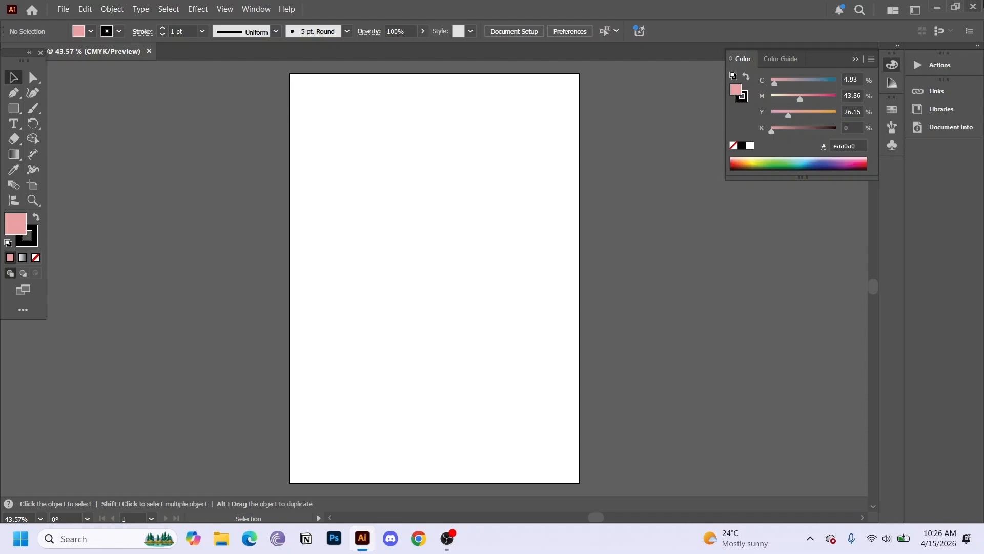
- Draw a rectangle about 303 pt wide in the artboard's upper part and a smaller rectangle below it near the bottom edge
{"action": "left_click", "coordinate": [892, 65]}
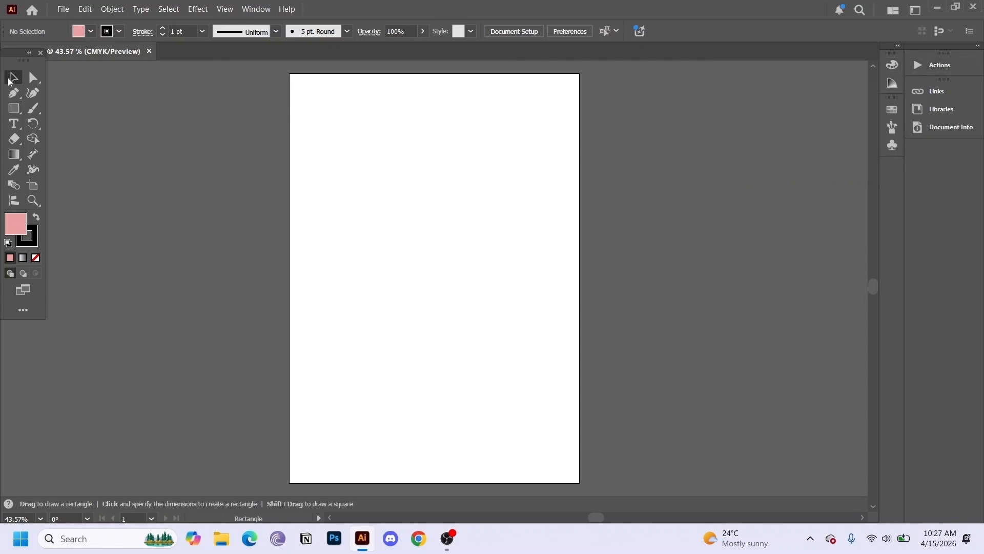
{"action": "left_click", "coordinate": [13, 109]}
{"action": "mouse_move", "coordinate": [339, 128]}
{"action": "left_mouse_down"}
{"action": "mouse_move", "coordinate": [432, 196]}
{"action": "mouse_move", "coordinate": [521, 214]}
{"action": "mouse_move", "coordinate": [504, 206]}
{"action": "mouse_move", "coordinate": [499, 215]}
{"action": "mouse_move", "coordinate": [487, 199]}
{"action": "left_mouse_up"}
{"action": "left_click", "coordinate": [14, 77]}
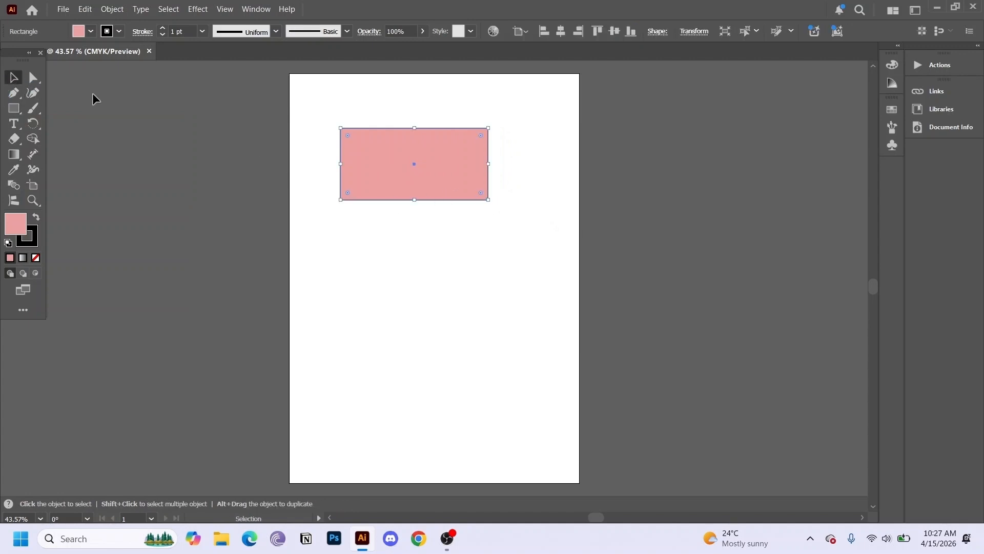
{"action": "left_click", "coordinate": [16, 113]}
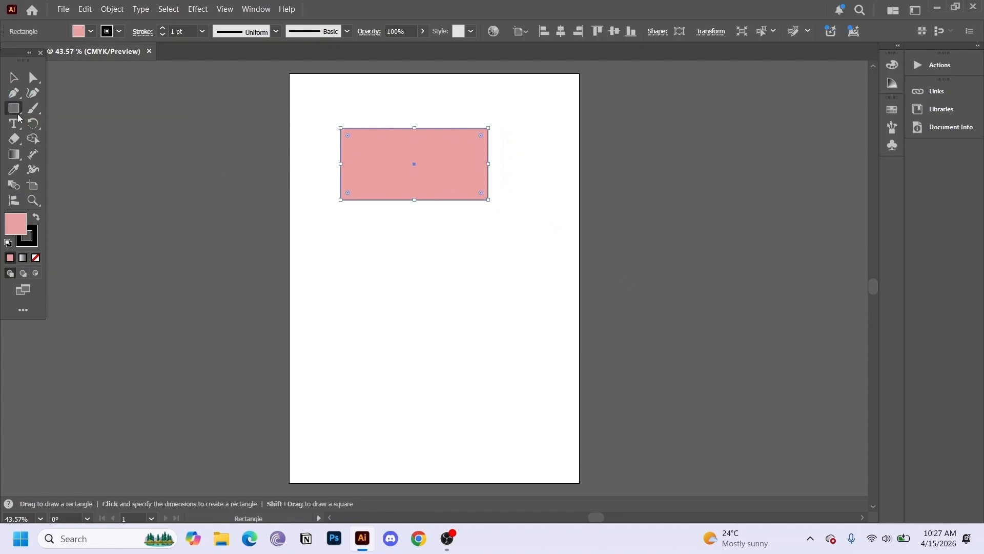
{"action": "mouse_move", "coordinate": [382, 396]}
{"action": "left_mouse_down"}
{"action": "mouse_move", "coordinate": [396, 425]}
{"action": "mouse_move", "coordinate": [436, 424]}
{"action": "mouse_move", "coordinate": [453, 439]}
{"action": "left_mouse_up"}
{"action": "key", "text": "v"}
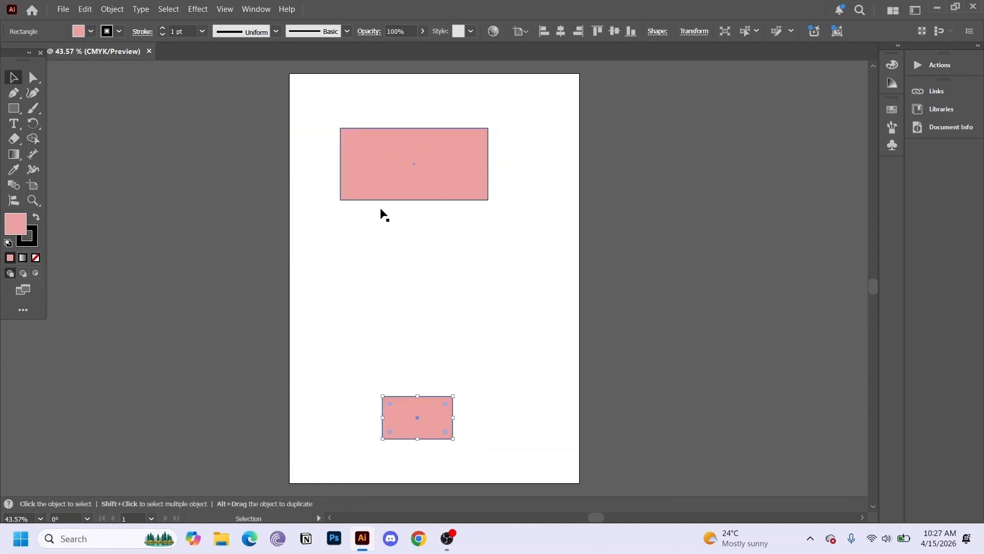
- Blend the large upper rectangle with the small lower one and move the blend off the artboard onto the canvas beside it
{"action": "left_click_drag", "start_coordinate": [324, 124], "coordinate": [461, 434]}
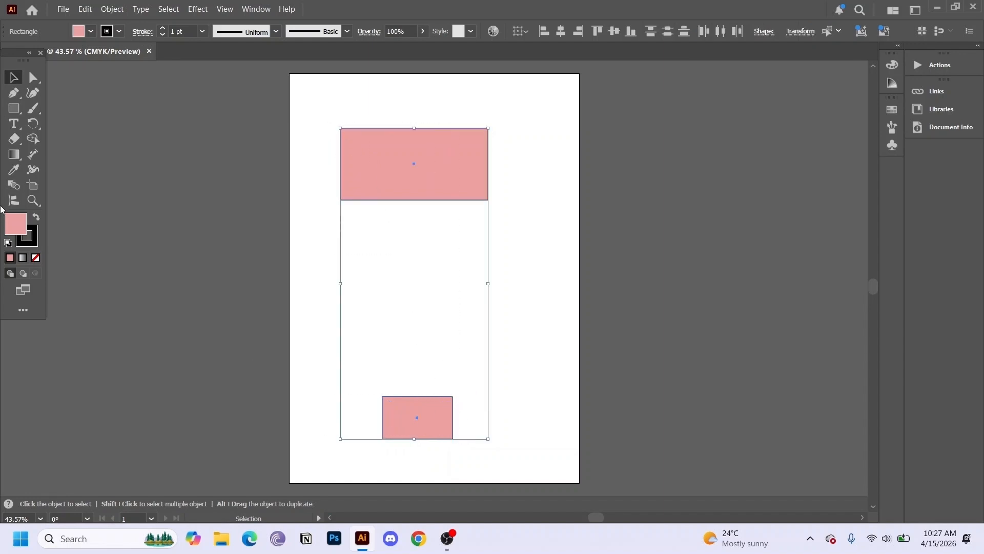
{"action": "left_click", "coordinate": [12, 188]}
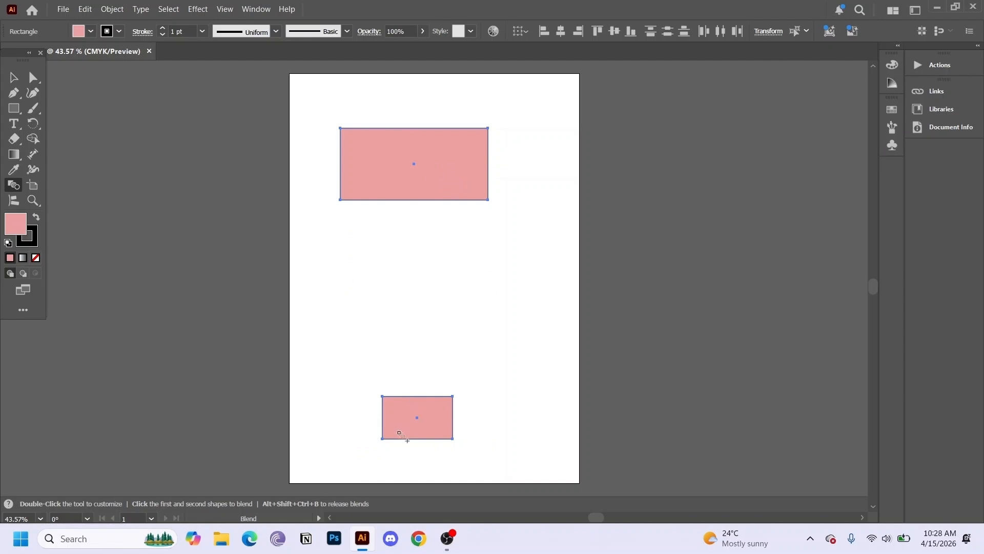
{"action": "left_click", "coordinate": [402, 426]}
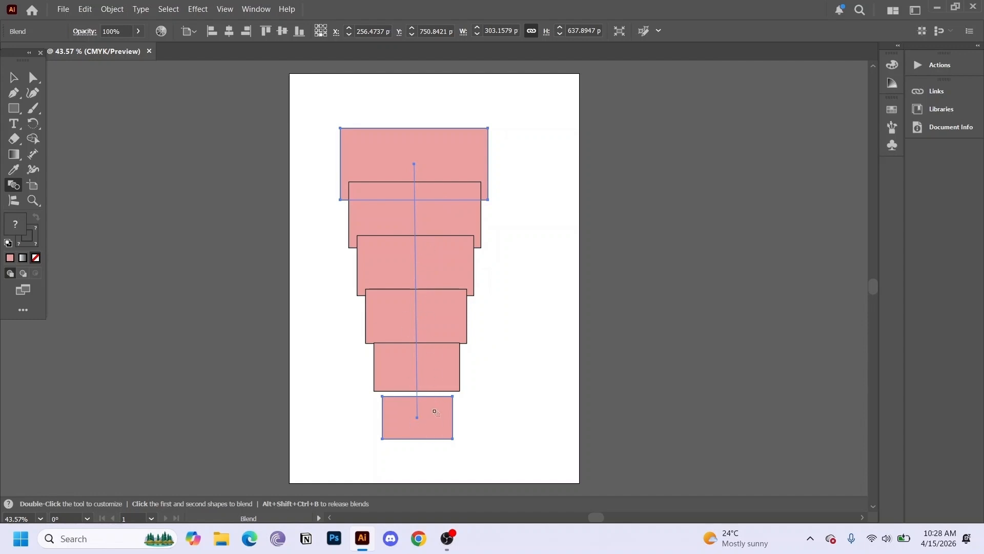
{"action": "key", "text": "v"}
{"action": "left_click", "coordinate": [570, 175]}
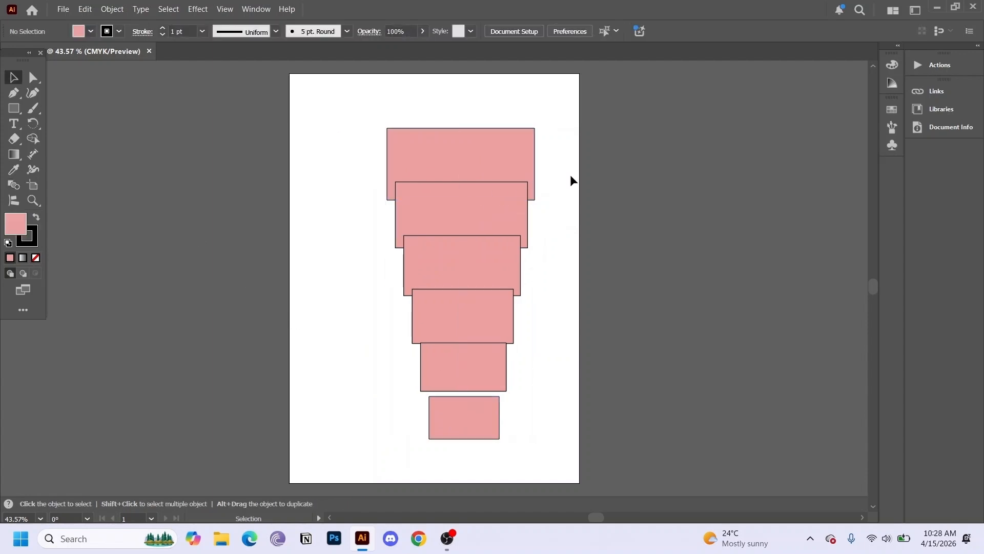
{"action": "left_click_drag", "start_coordinate": [484, 211], "coordinate": [733, 190]}
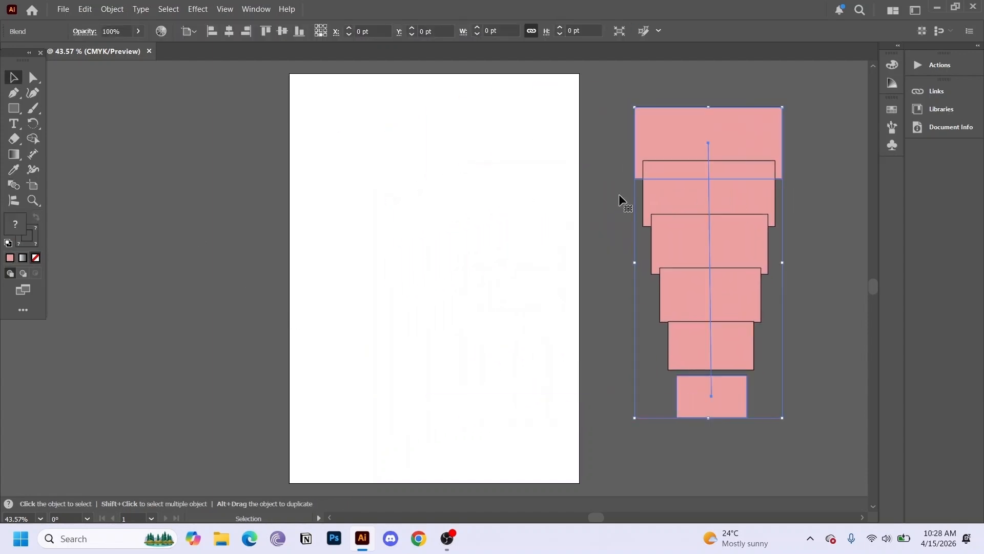
- Draw a rectangle about 256 pt wide in the artboard's upper part and a circle near the bottom, roughly centred beneath it
{"action": "left_click_drag", "start_coordinate": [21, 117], "coordinate": [137, 123]}
{"action": "mouse_move", "coordinate": [358, 113]}
{"action": "left_mouse_down"}
{"action": "mouse_move", "coordinate": [444, 148]}
{"action": "mouse_move", "coordinate": [485, 173]}
{"action": "mouse_move", "coordinate": [483, 187]}
{"action": "left_mouse_up"}
{"action": "left_click_drag", "start_coordinate": [13, 108], "coordinate": [67, 123]}
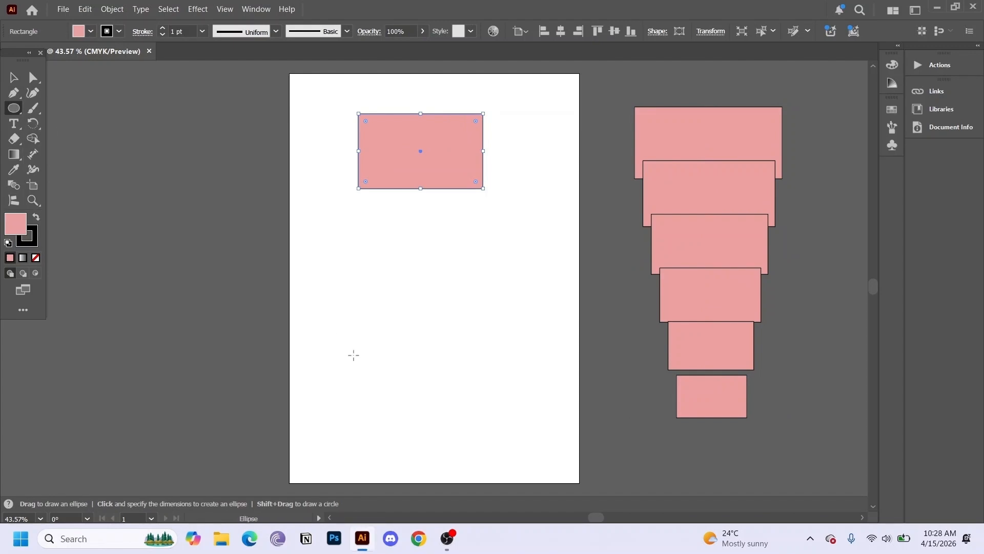
{"action": "left_click_drag", "start_coordinate": [403, 370], "coordinate": [476, 439]}
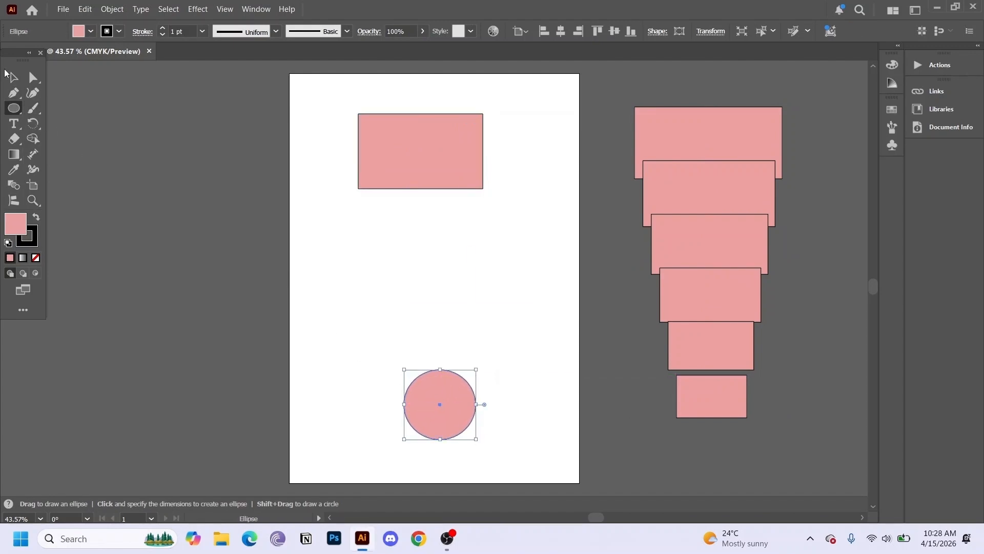
{"action": "left_click", "coordinate": [10, 76]}
{"action": "left_click_drag", "start_coordinate": [446, 408], "coordinate": [435, 407]}
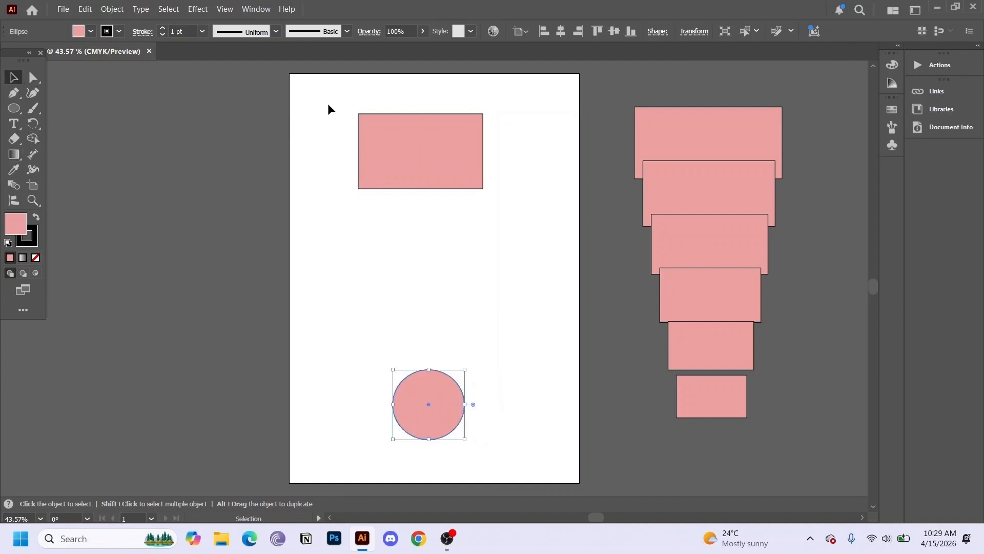
- Blend the rectangle with the circle and shift the resulting blend toward the artboard's right half
{"action": "left_click_drag", "start_coordinate": [329, 105], "coordinate": [500, 442]}
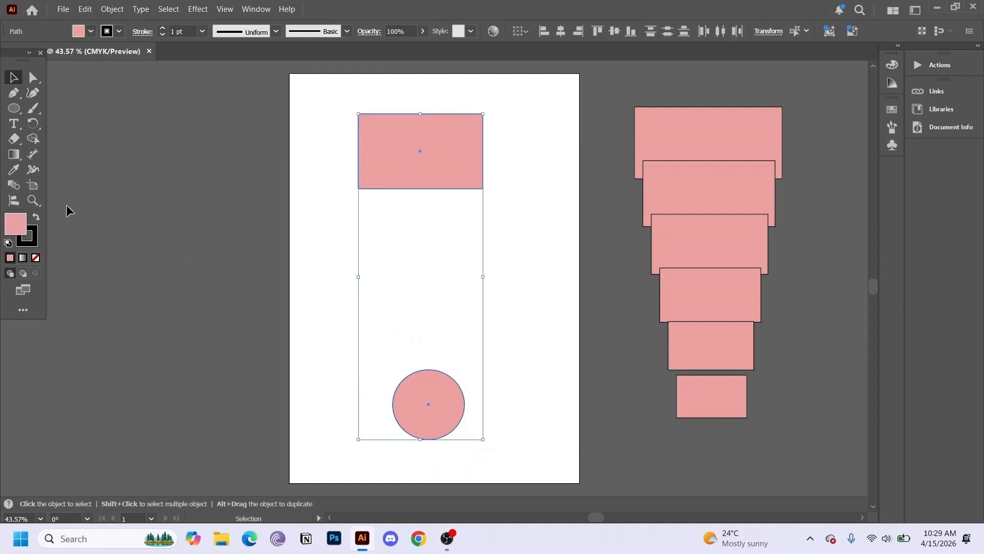
{"action": "left_click", "coordinate": [21, 186]}
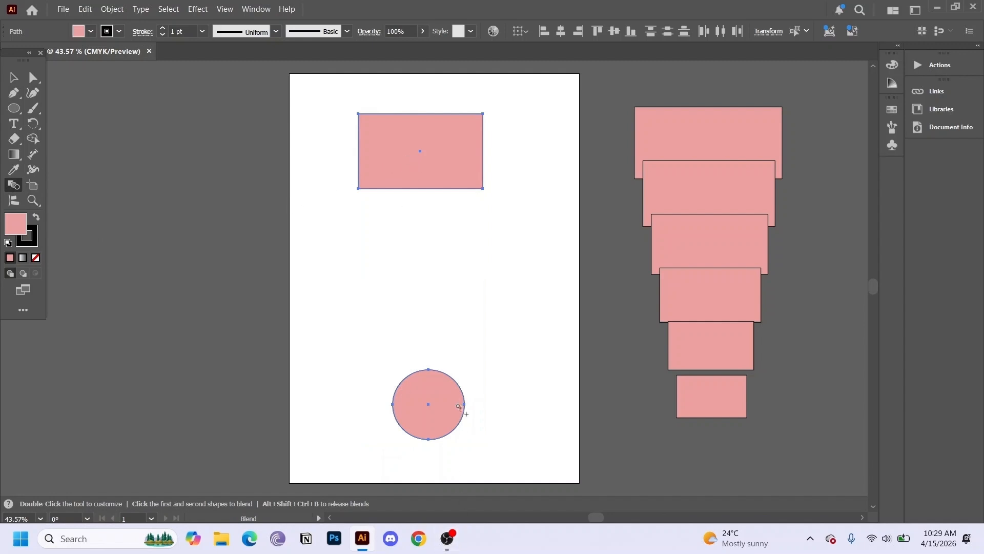
{"action": "left_click", "coordinate": [440, 392]}
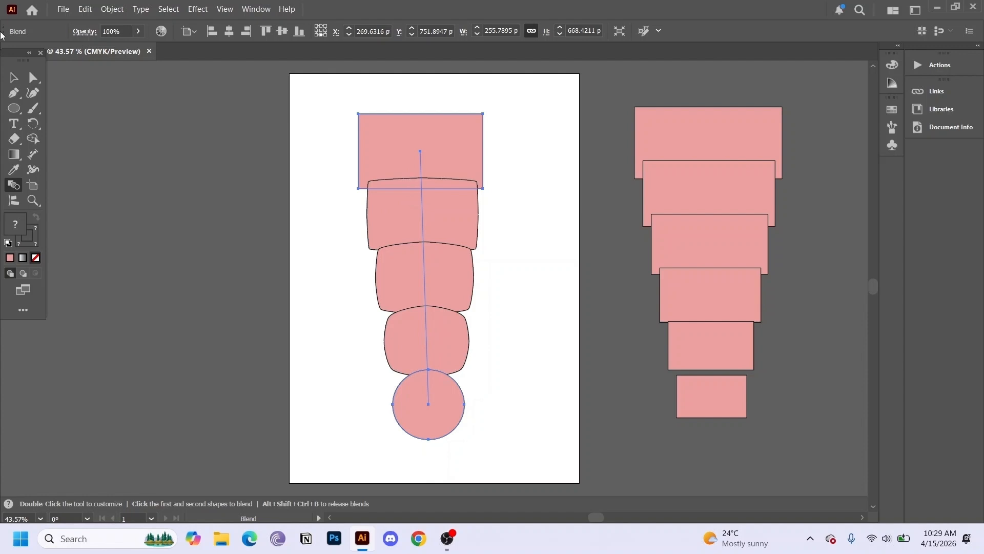
{"action": "left_click", "coordinate": [13, 77]}
{"action": "left_click_drag", "start_coordinate": [449, 151], "coordinate": [530, 157]}
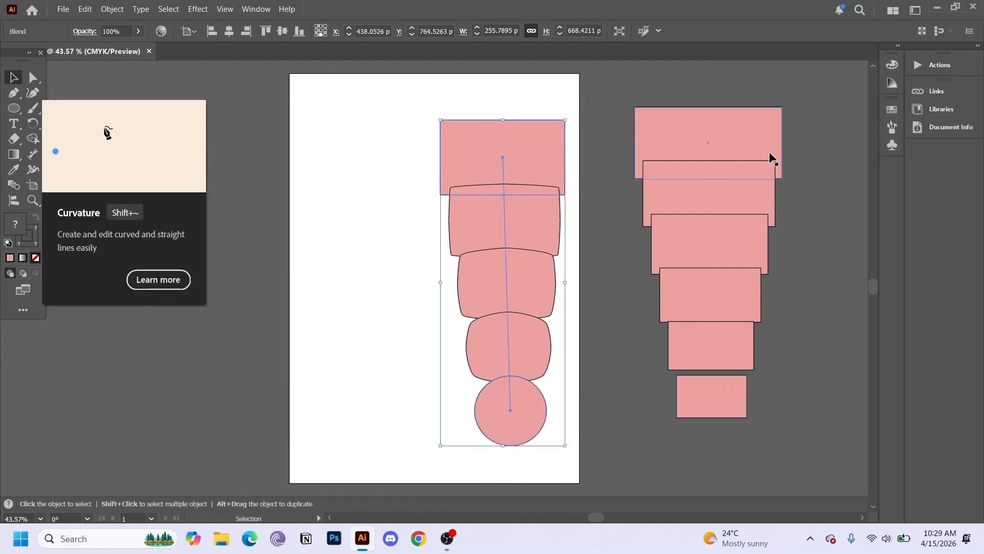
{"action": "left_click_drag", "start_coordinate": [476, 183], "coordinate": [447, 166]}
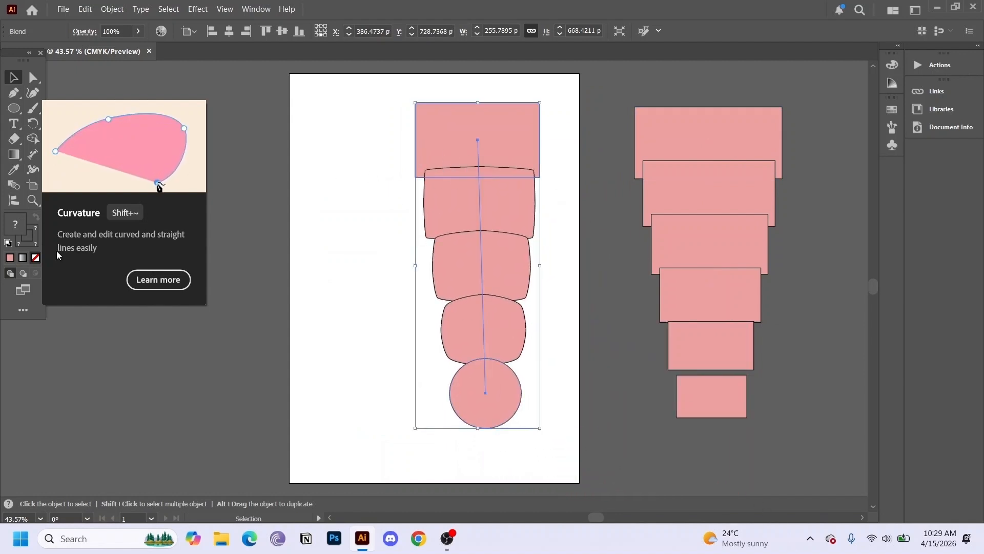
- Change the fill of the rectangle-to-circle blend to a pale greyish lavender
{"action": "double_click", "coordinate": [11, 232]}
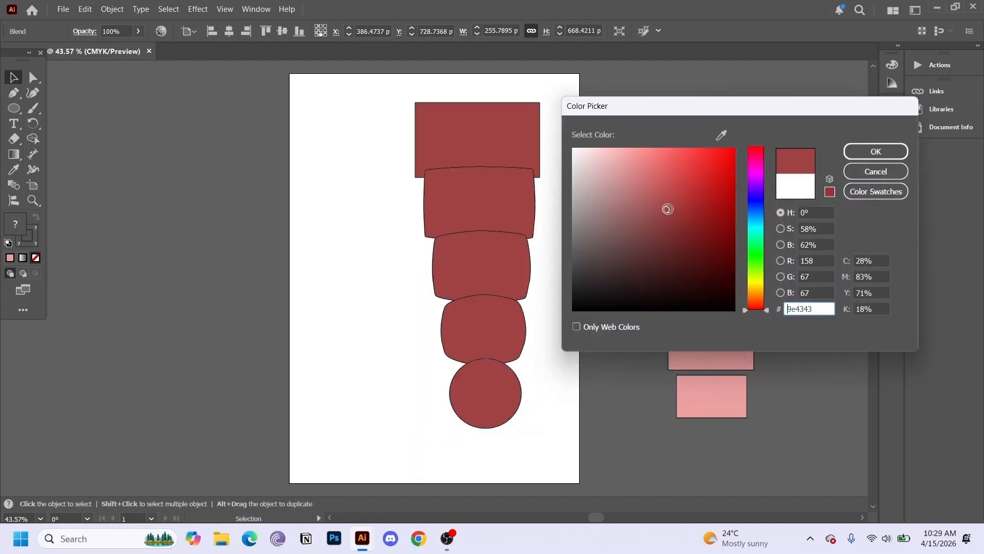
{"action": "left_click", "coordinate": [749, 200]}
{"action": "left_click", "coordinate": [583, 169]}
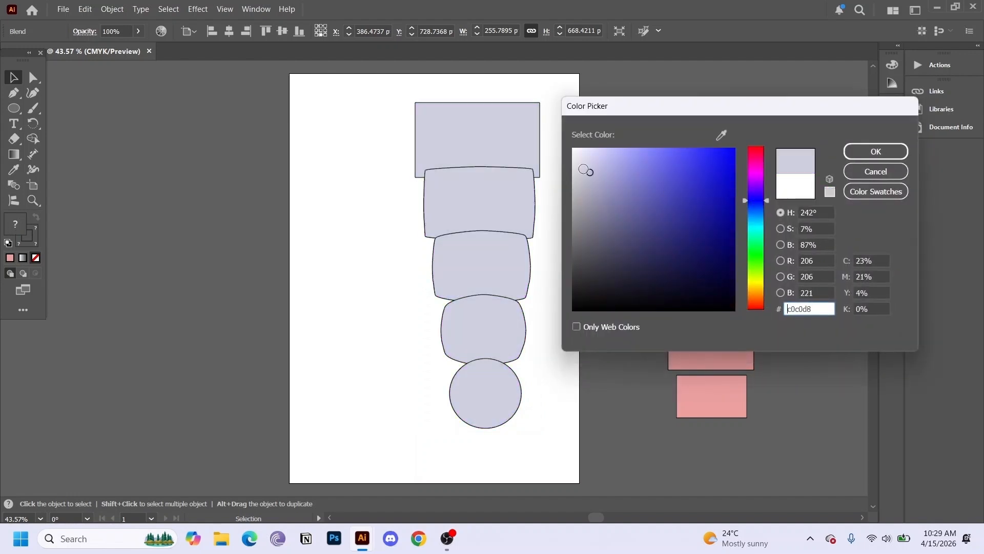
{"action": "left_click", "coordinate": [871, 150]}
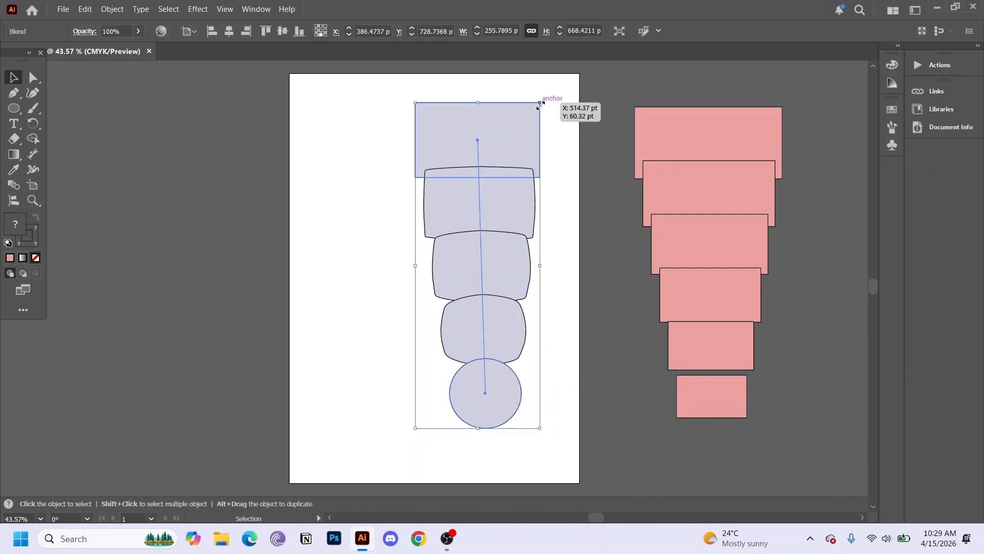
- Scale down both blends, the lavender one to about 99 by 259 pt, and place them side by side next to the artboard
{"action": "left_click_drag", "start_coordinate": [540, 103], "coordinate": [500, 350]}
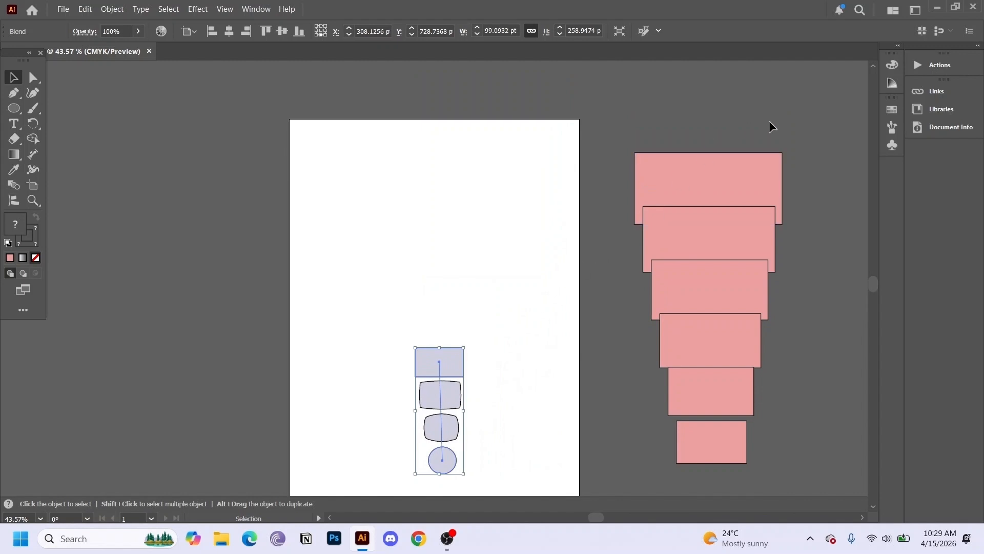
{"action": "left_click", "coordinate": [779, 160]}
{"action": "left_click_drag", "start_coordinate": [783, 153], "coordinate": [776, 174]}
{"action": "left_click", "coordinate": [740, 236]}
{"action": "left_click_drag", "start_coordinate": [459, 388], "coordinate": [671, 214]}
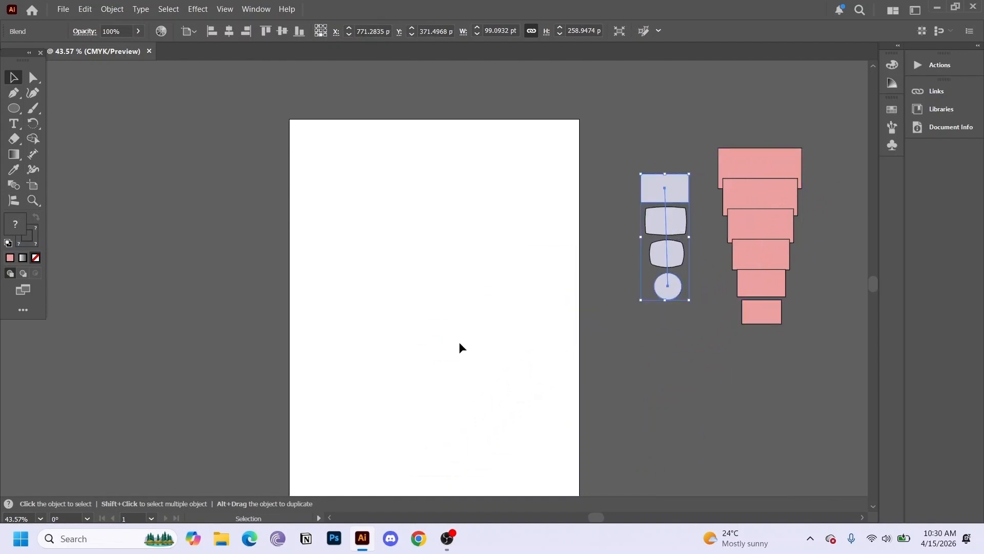
{"action": "left_click_drag", "start_coordinate": [460, 348], "coordinate": [458, 298]}
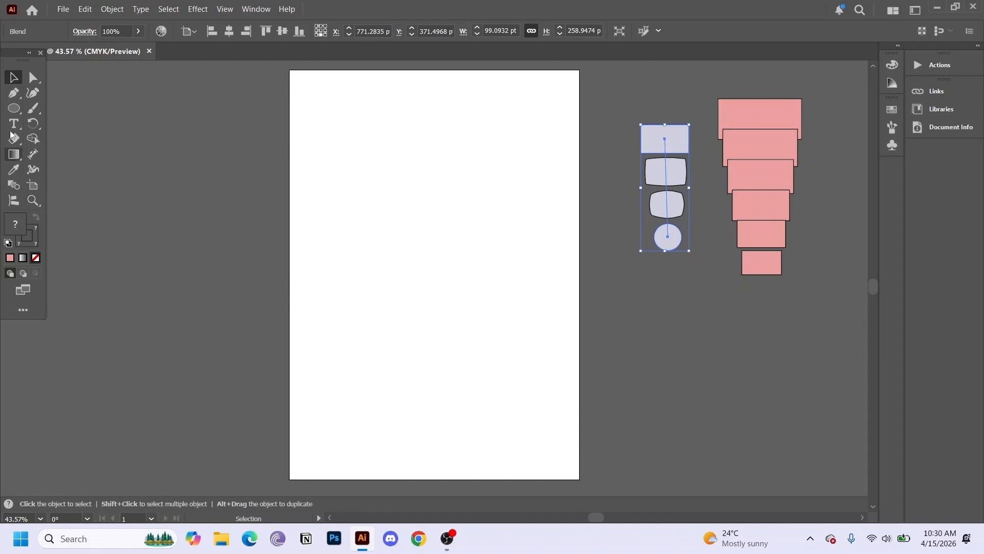
- Draw a thin horizontal rectangle about 333 pt wide near the artboard's top and a shorter thin one near the bottom
{"action": "left_click", "coordinate": [15, 110]}
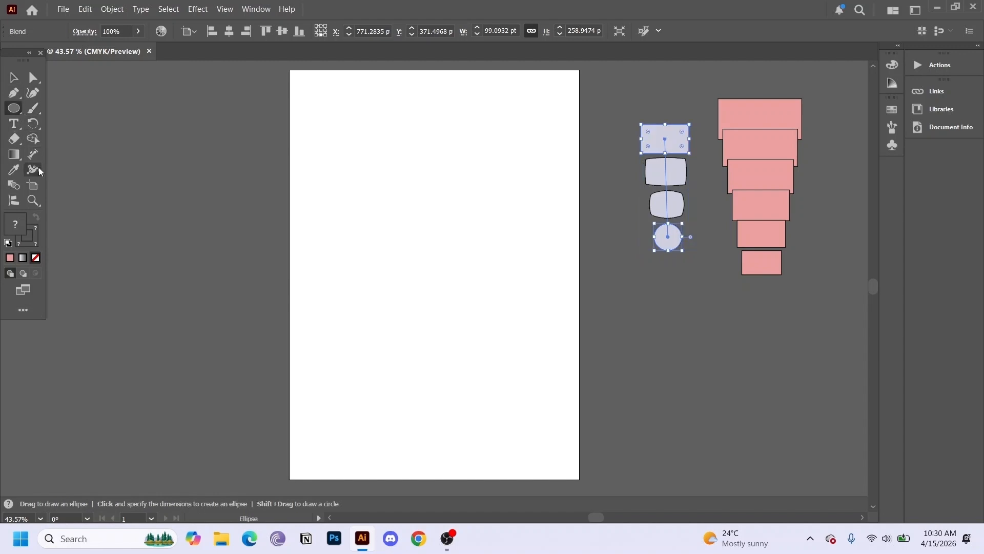
{"action": "left_click", "coordinate": [14, 108]}
{"action": "left_click", "coordinate": [56, 105]}
{"action": "mouse_move", "coordinate": [355, 122]}
{"action": "left_mouse_down"}
{"action": "mouse_move", "coordinate": [362, 145]}
{"action": "mouse_move", "coordinate": [456, 133]}
{"action": "mouse_move", "coordinate": [482, 145]}
{"action": "mouse_move", "coordinate": [518, 143]}
{"action": "left_mouse_up"}
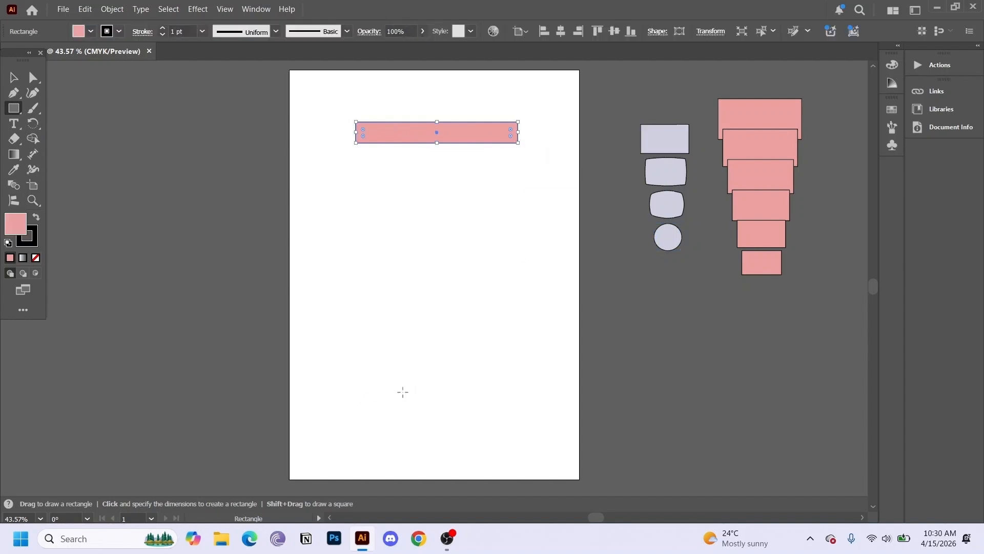
{"action": "left_click_drag", "start_coordinate": [400, 393], "coordinate": [471, 408]}
{"action": "key", "text": "v"}
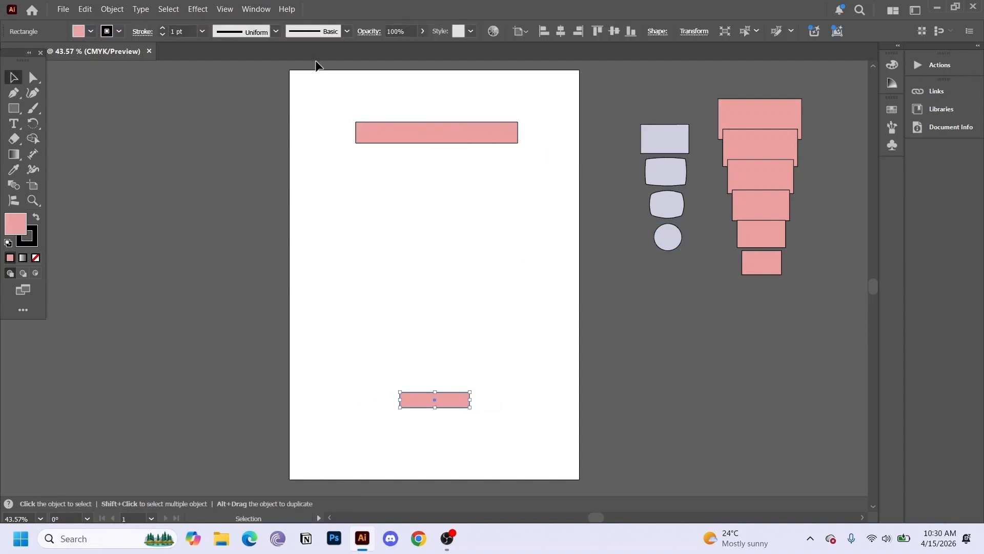
- Blend the long thin rectangle with the short one below it
{"action": "left_click_drag", "start_coordinate": [346, 94], "coordinate": [524, 423]}
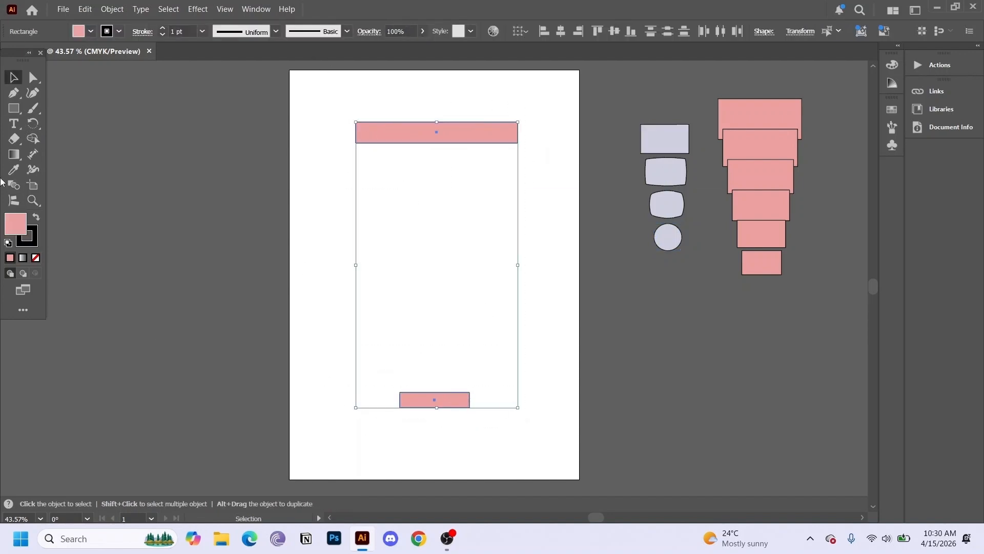
{"action": "left_click", "coordinate": [15, 190]}
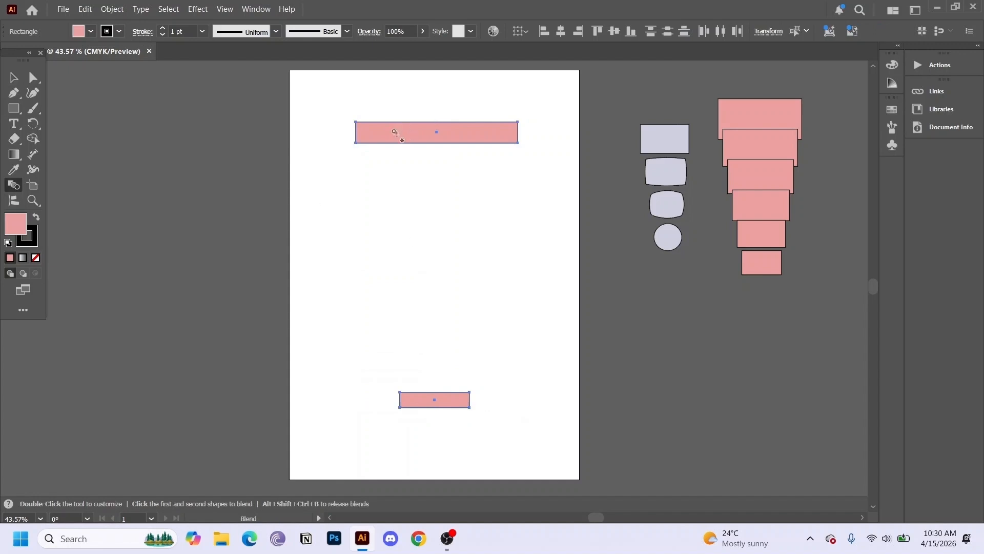
{"action": "left_click", "coordinate": [463, 132]}
{"action": "left_click", "coordinate": [447, 408]}
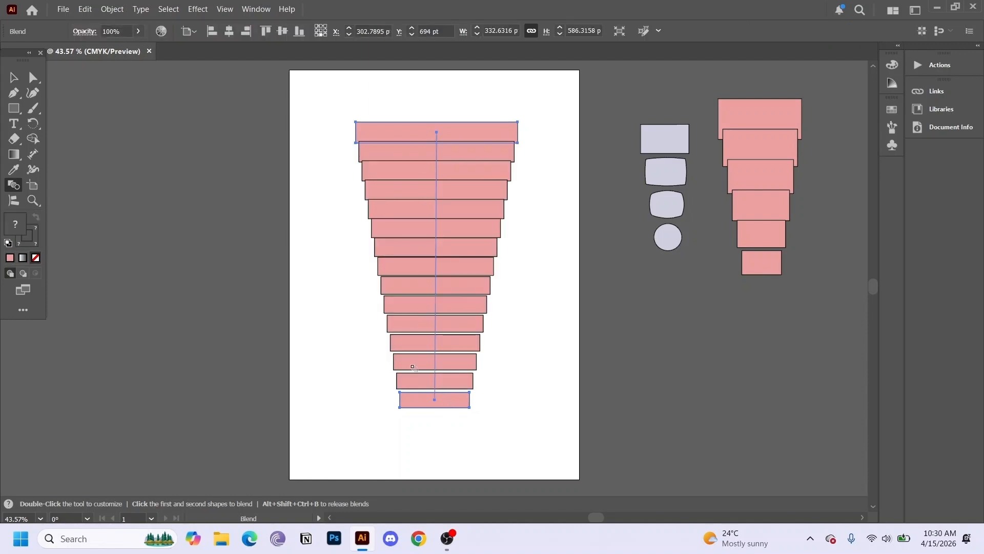
- Scale the thin-rectangle blend down to about 124 by 218 pt and move it to the artboard's left side
{"action": "key", "text": "v"}
{"action": "mouse_move", "coordinate": [401, 210]}
{"action": "left_mouse_down"}
{"action": "mouse_move", "coordinate": [297, 214]}
{"action": "mouse_move", "coordinate": [396, 198]}
{"action": "left_mouse_up"}
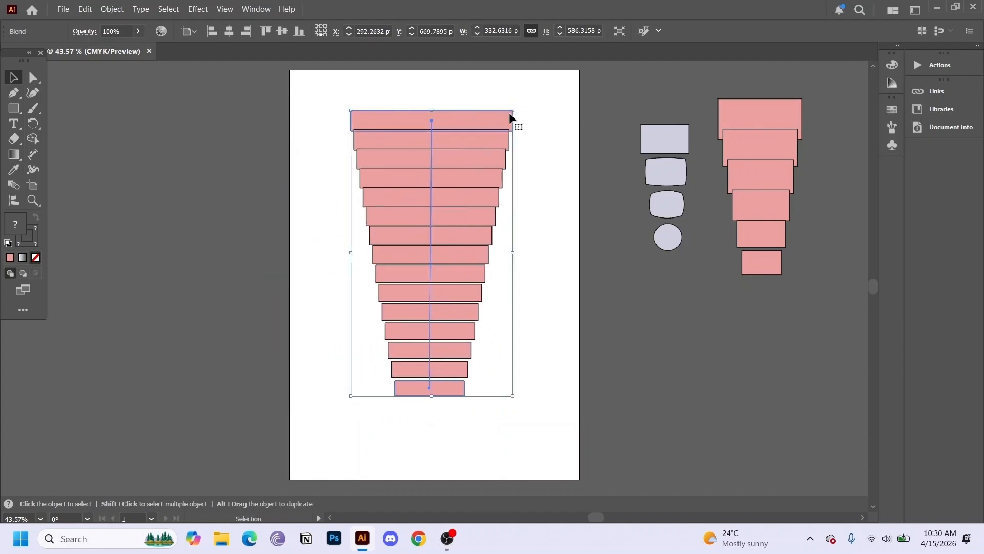
{"action": "left_click_drag", "start_coordinate": [512, 117], "coordinate": [414, 292]}
{"action": "left_click_drag", "start_coordinate": [369, 327], "coordinate": [338, 253]}
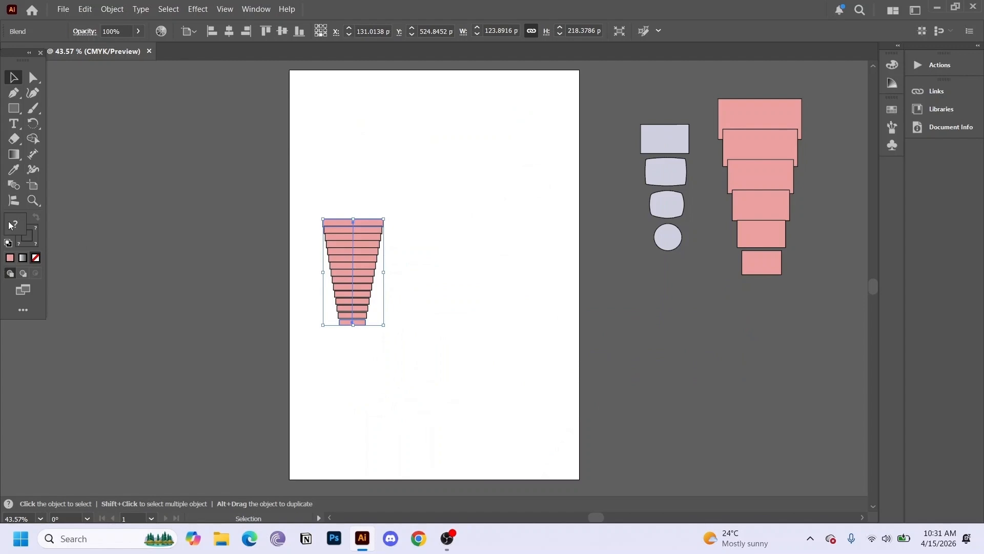
- Fill the thin-rectangle blend with light green, about #aff7ad, and move it off the artboard below the pink blend
{"action": "double_click", "coordinate": [10, 226]}
{"action": "left_click_drag", "start_coordinate": [699, 220], "coordinate": [649, 279]}
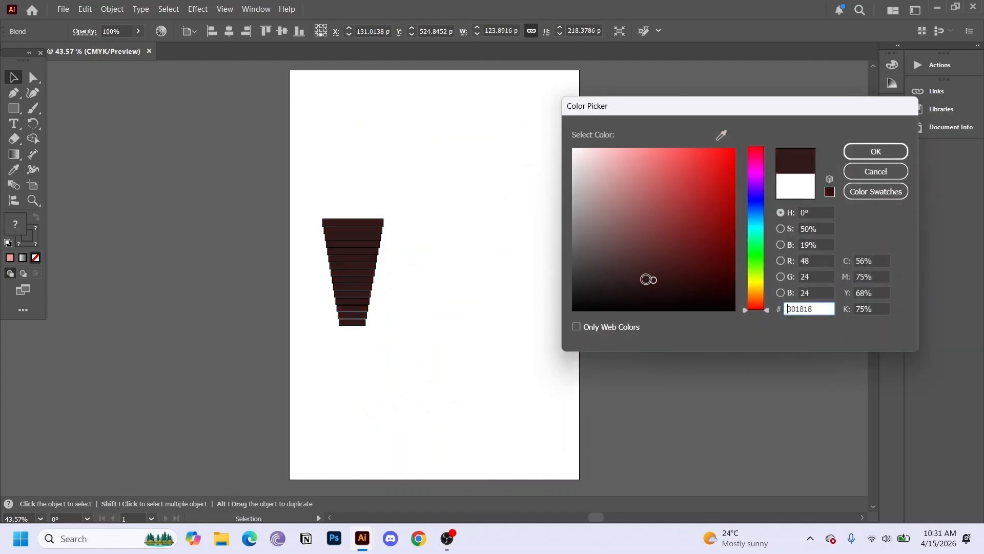
{"action": "left_click", "coordinate": [759, 258]}
{"action": "mouse_move", "coordinate": [648, 229]}
{"action": "left_mouse_down"}
{"action": "mouse_move", "coordinate": [622, 167]}
{"action": "mouse_move", "coordinate": [626, 151]}
{"action": "left_mouse_up"}
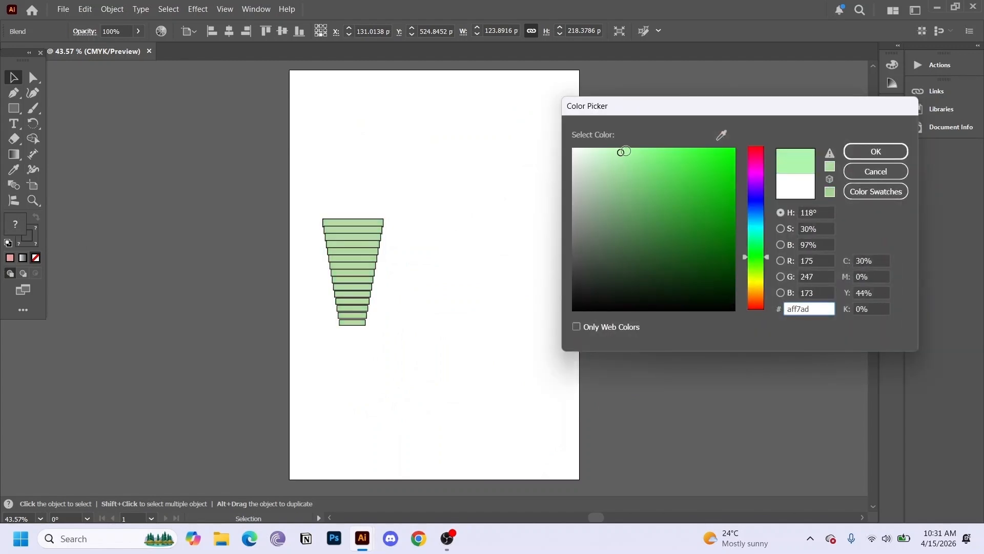
{"action": "left_click", "coordinate": [876, 152]}
{"action": "left_click_drag", "start_coordinate": [342, 261], "coordinate": [760, 341]}
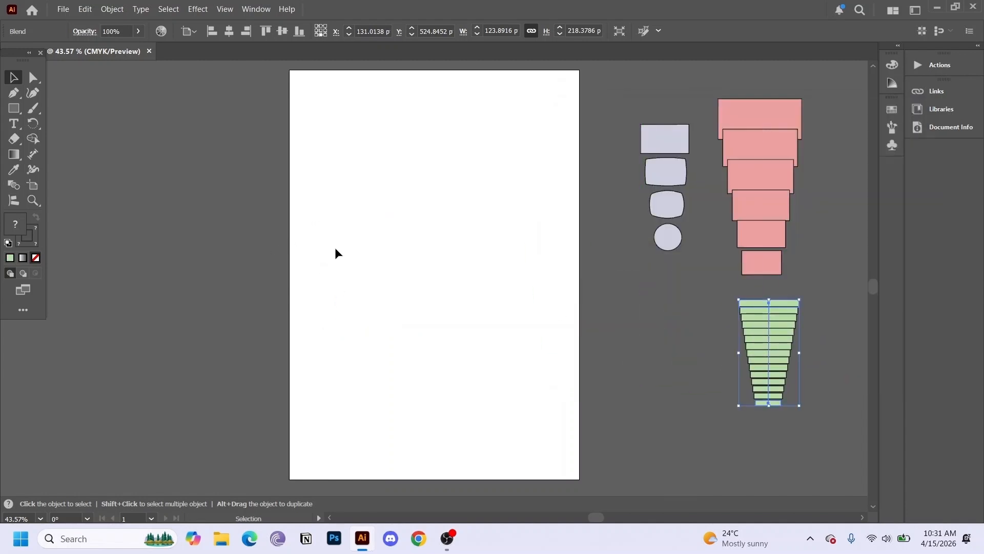
- Draw a tilted five-pointed star about 245 pt wide near the artboard's top
{"action": "left_click", "coordinate": [20, 110]}
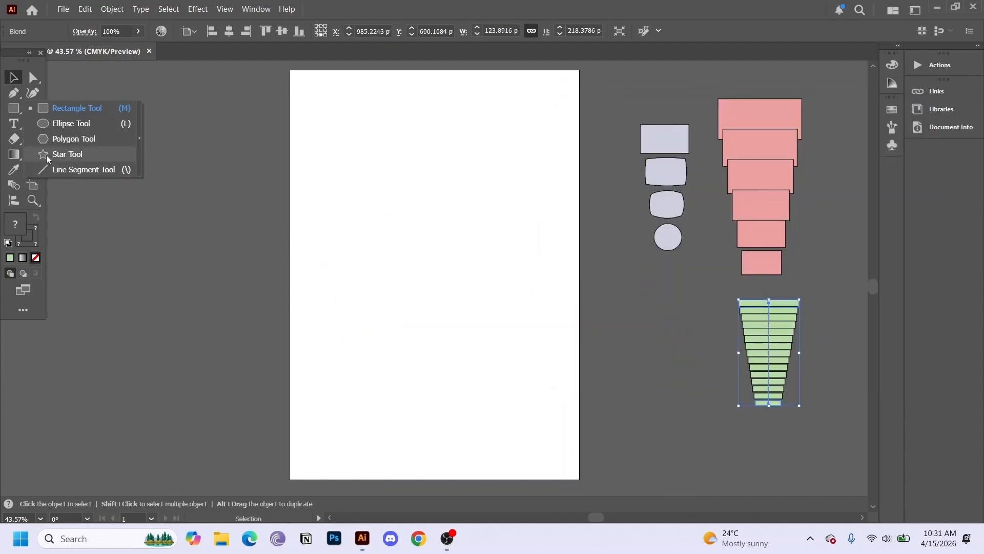
{"action": "left_click", "coordinate": [46, 159]}
{"action": "left_click_drag", "start_coordinate": [367, 115], "coordinate": [391, 170]}
{"action": "key", "text": "v"}
{"action": "left_click_drag", "start_coordinate": [369, 131], "coordinate": [398, 161]}
- Draw a small hexagon near the artboard's bottom, centred below the star
{"action": "left_click", "coordinate": [15, 109]}
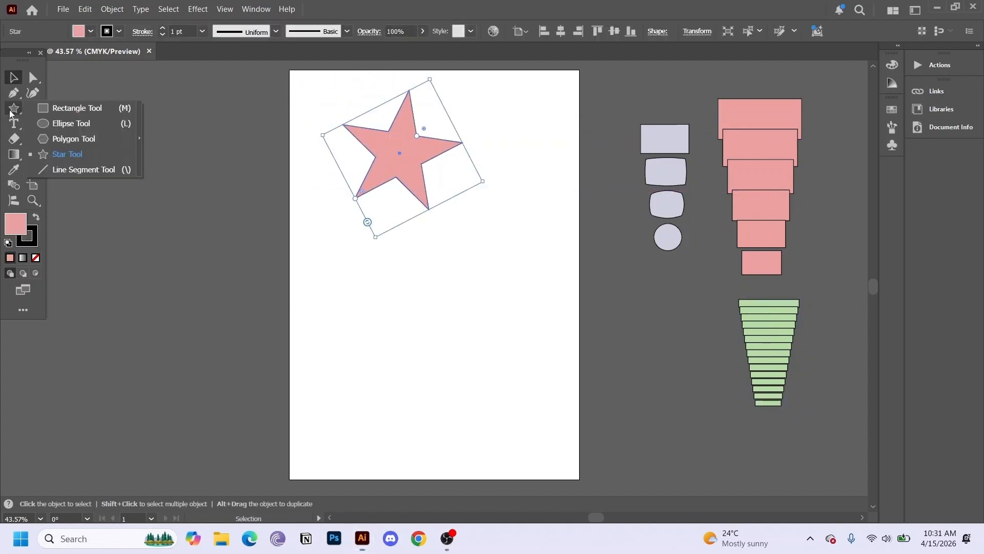
{"action": "left_click", "coordinate": [54, 142]}
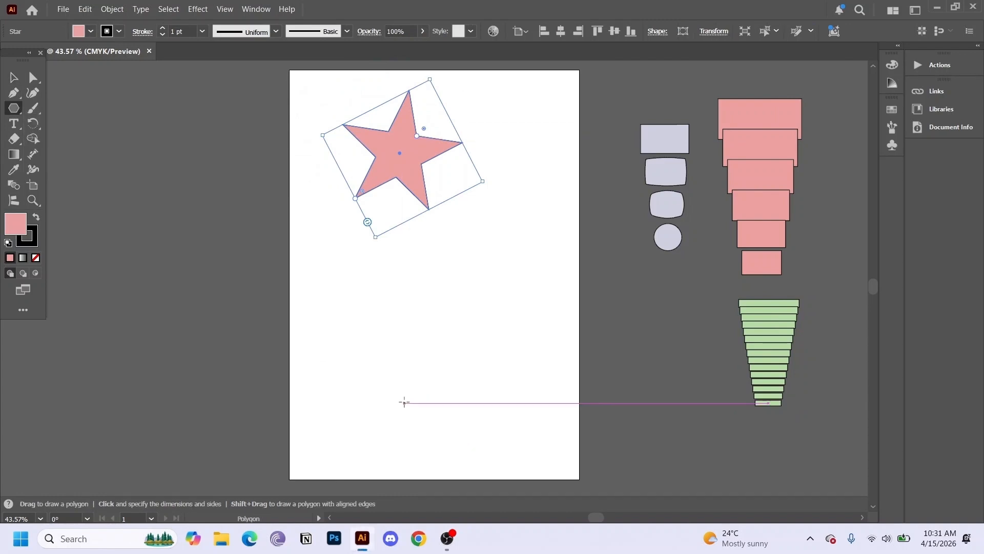
{"action": "left_click_drag", "start_coordinate": [399, 411], "coordinate": [422, 433]}
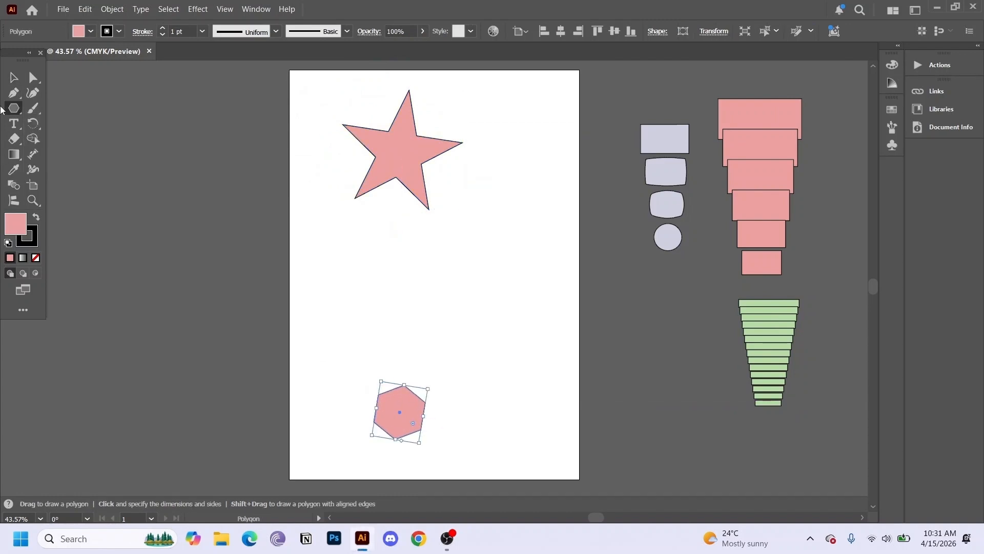
- Blend the star with the hexagon below it
{"action": "left_click", "coordinate": [13, 80]}
{"action": "left_click_drag", "start_coordinate": [306, 107], "coordinate": [469, 405]}
{"action": "left_click", "coordinate": [14, 185]}
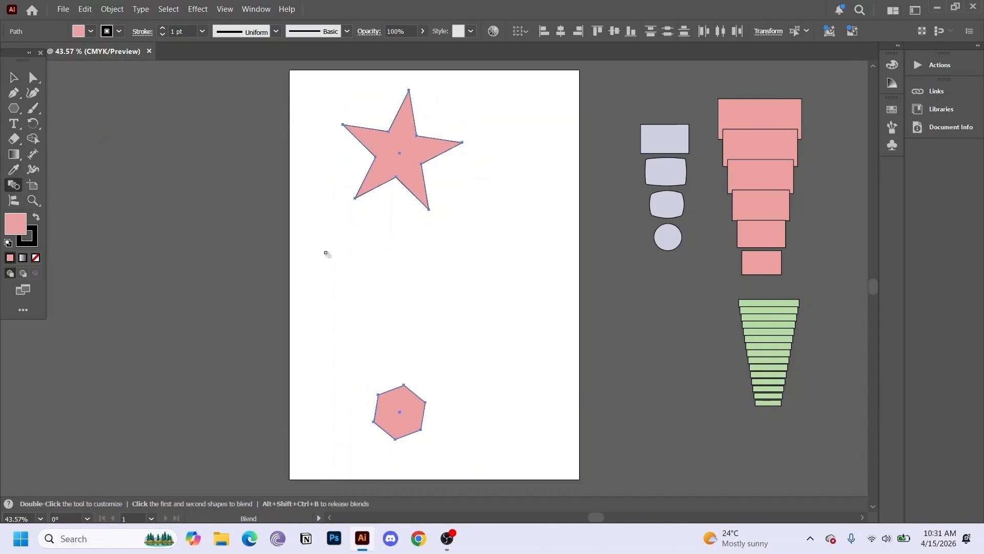
{"action": "left_click", "coordinate": [406, 425]}
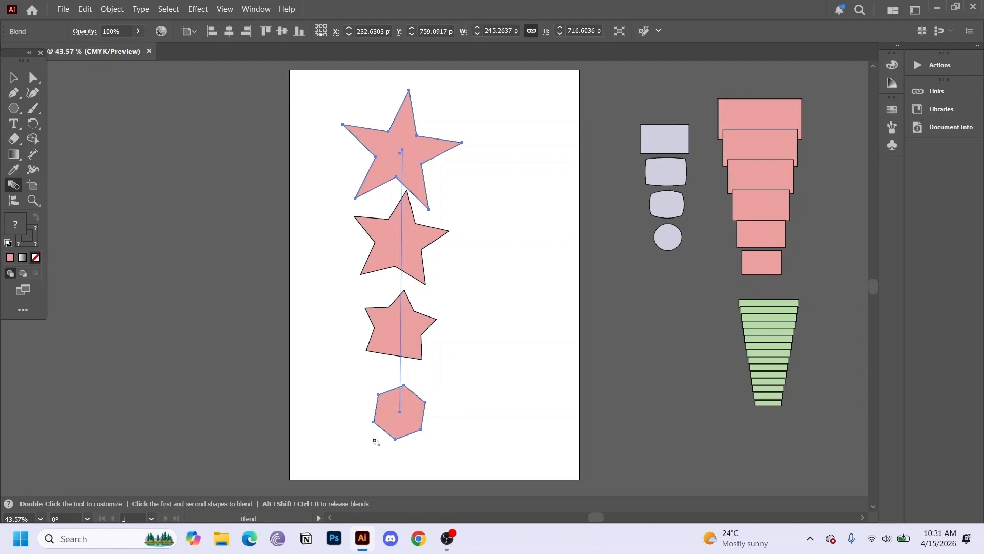
- Scale the star blend to about 88 by 257 pt and move it off the artboard below the lavender blend
{"action": "left_click", "coordinate": [19, 80]}
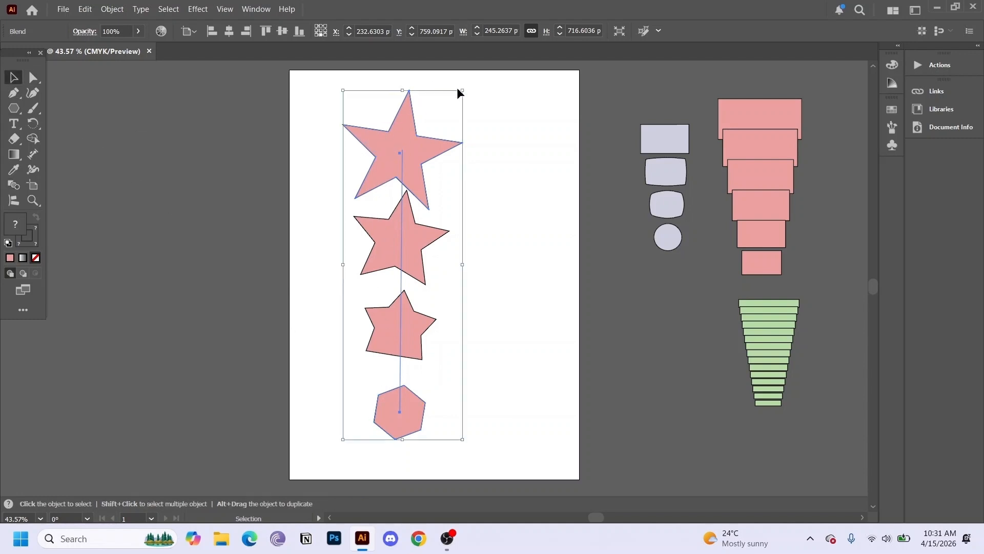
{"action": "left_click_drag", "start_coordinate": [463, 88], "coordinate": [372, 299]}
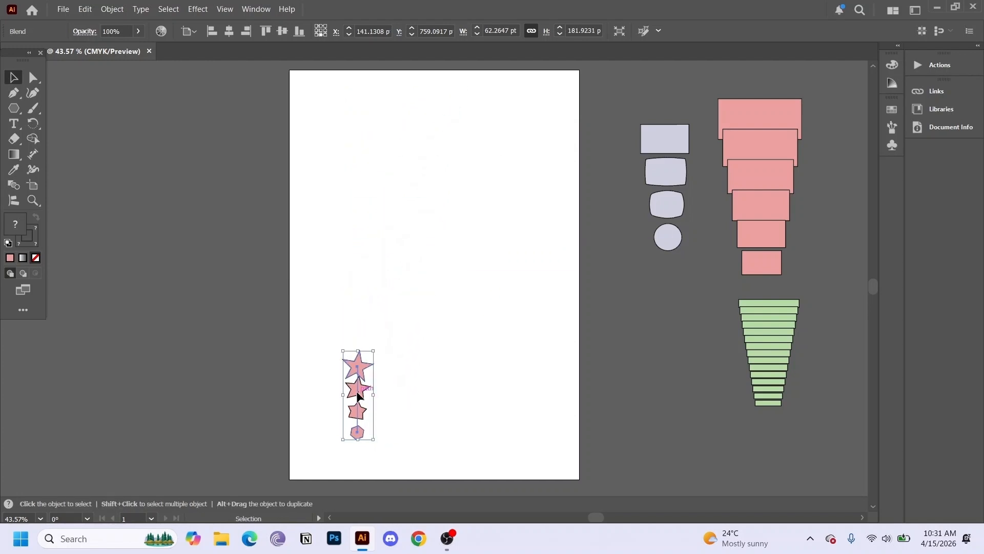
{"action": "left_click_drag", "start_coordinate": [358, 402], "coordinate": [677, 326]}
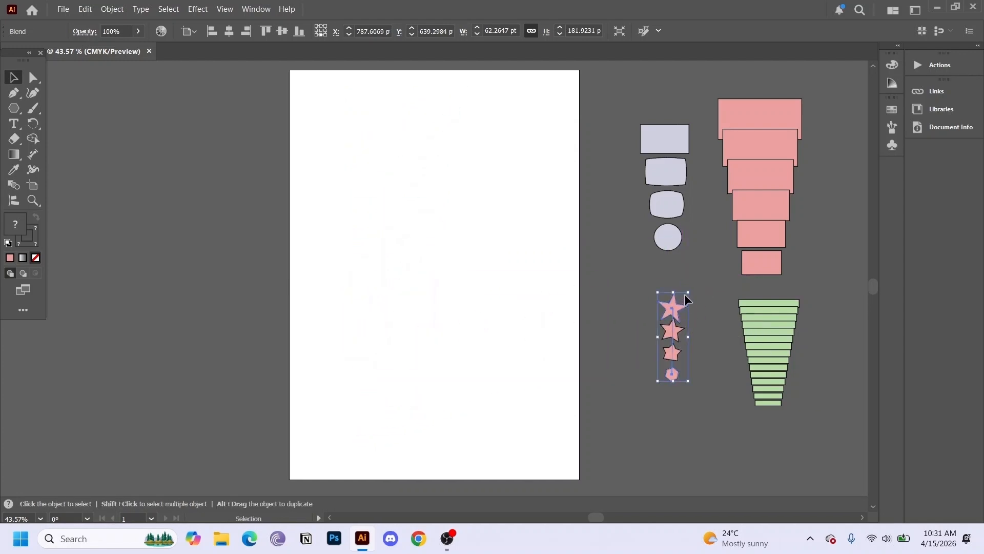
{"action": "left_click_drag", "start_coordinate": [683, 292], "coordinate": [717, 261]}
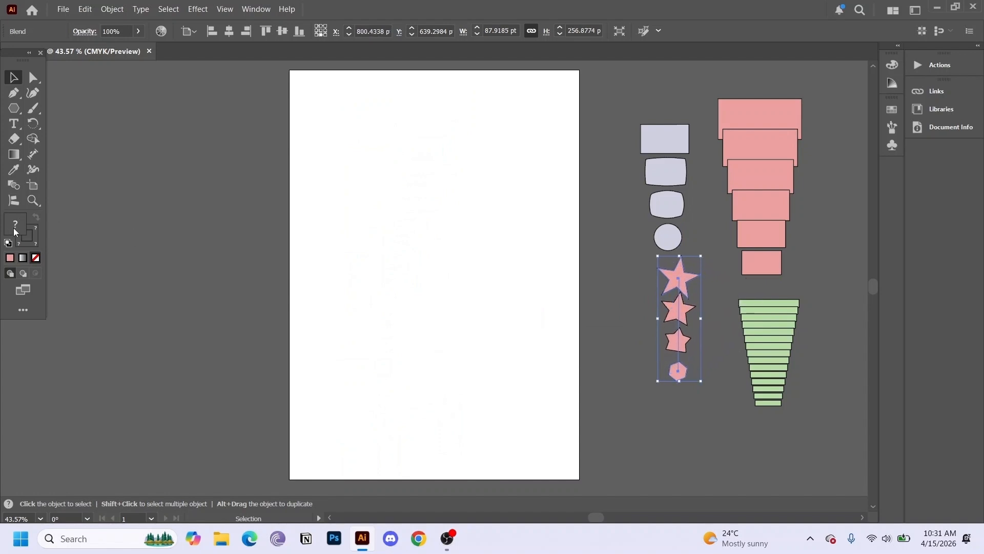
- Fill the star blend with soft blue, about #8ea1dd
{"action": "double_click", "coordinate": [15, 224]}
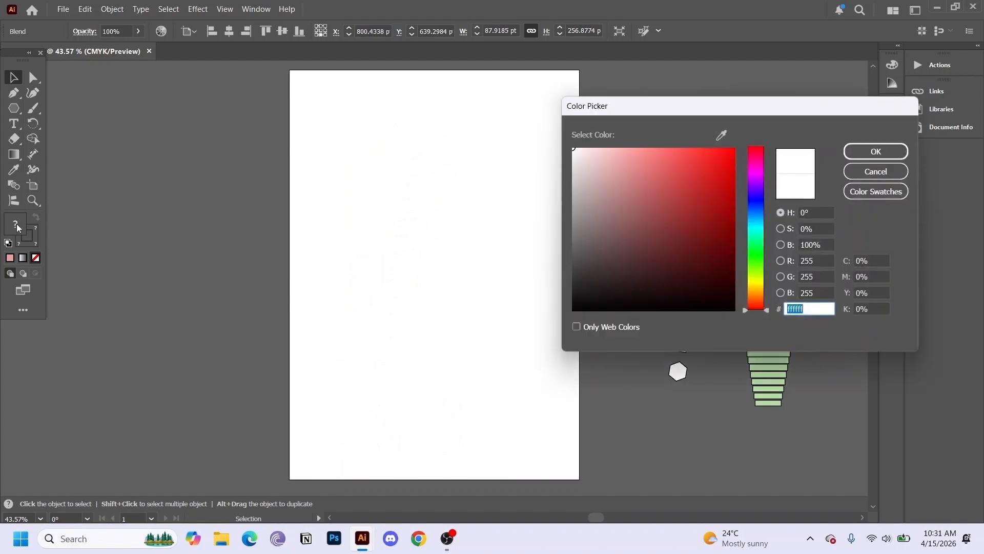
{"action": "left_click", "coordinate": [757, 207]}
{"action": "left_click_drag", "start_coordinate": [644, 189], "coordinate": [630, 169]}
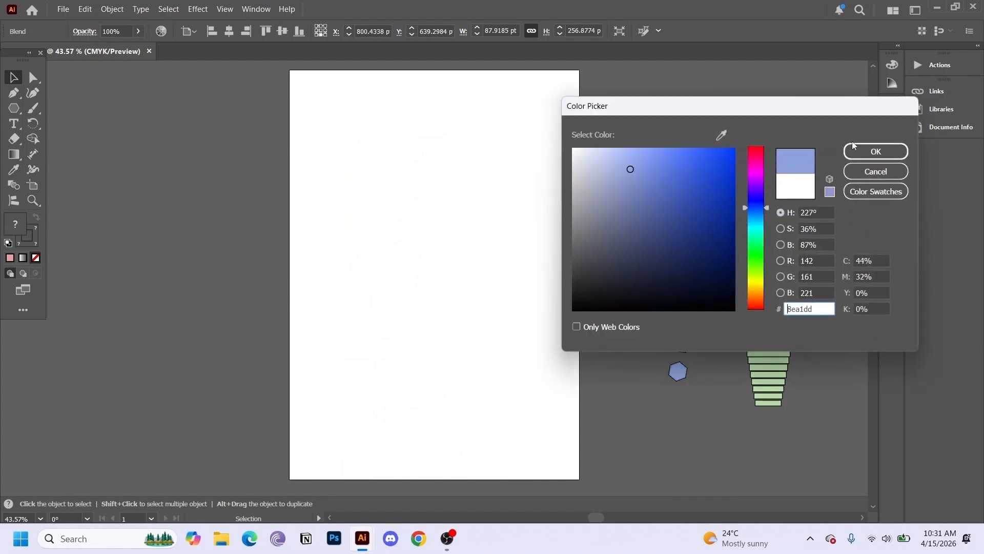
{"action": "left_click", "coordinate": [854, 148]}
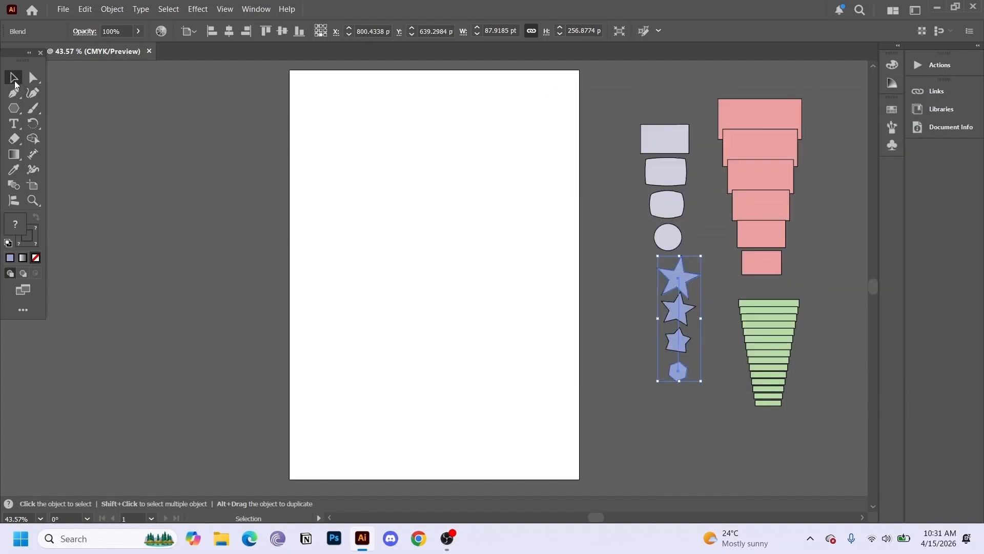
- Draw a horizontal line about 467 pt long near the artboard's top and a shorter one near the bottom
{"action": "key", "text": "backslash"}
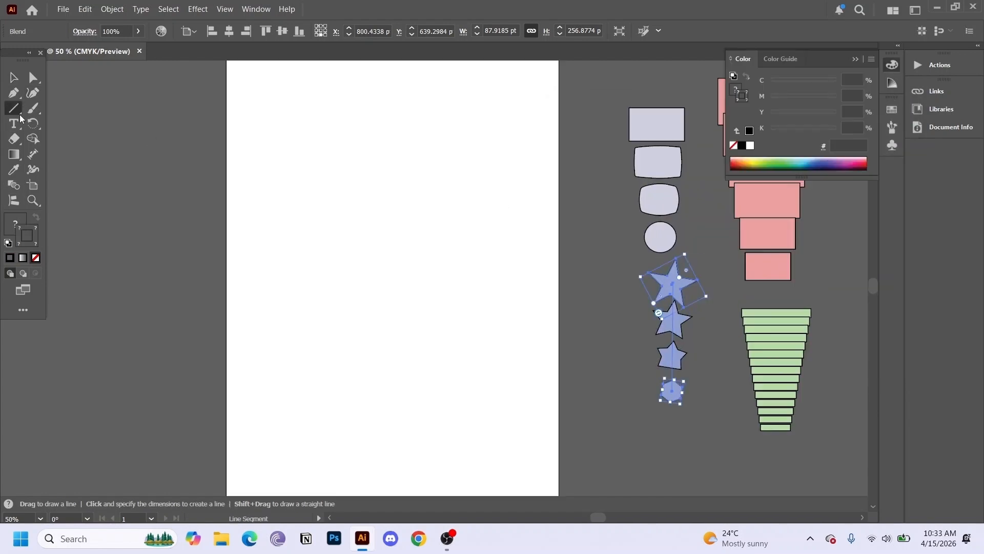
{"action": "left_click_drag", "start_coordinate": [21, 118], "coordinate": [82, 169]}
{"action": "left_click_drag", "start_coordinate": [265, 121], "coordinate": [526, 121]}
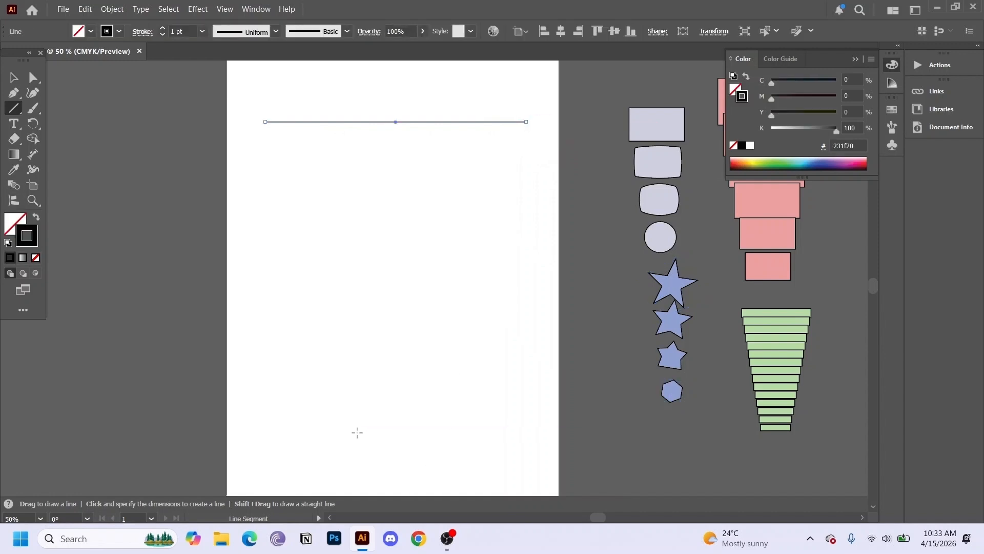
{"action": "left_click_drag", "start_coordinate": [356, 433], "coordinate": [447, 432]}
- Set the stroke weight of both horizontal lines to 12 pt
{"action": "left_click", "coordinate": [14, 77]}
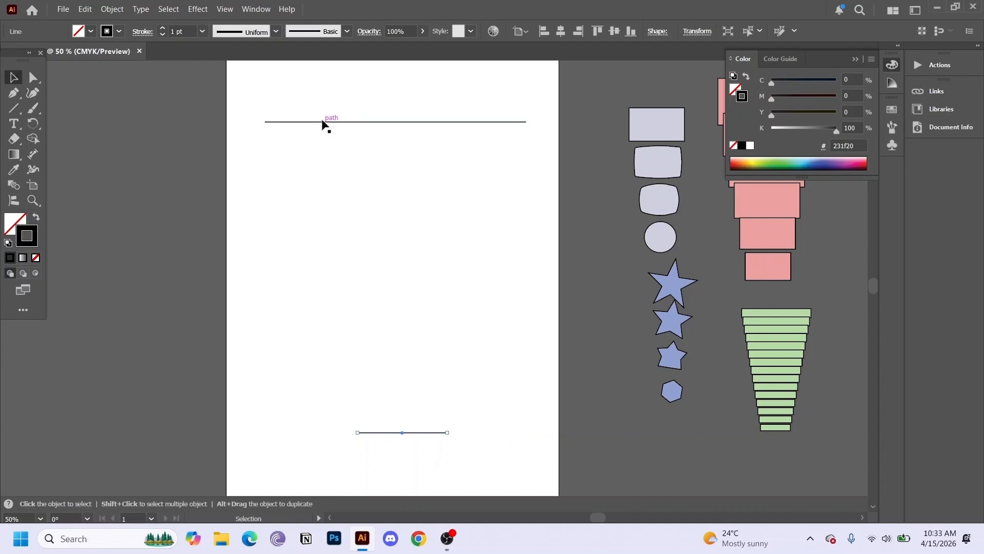
{"action": "left_click_drag", "start_coordinate": [313, 97], "coordinate": [466, 442]}
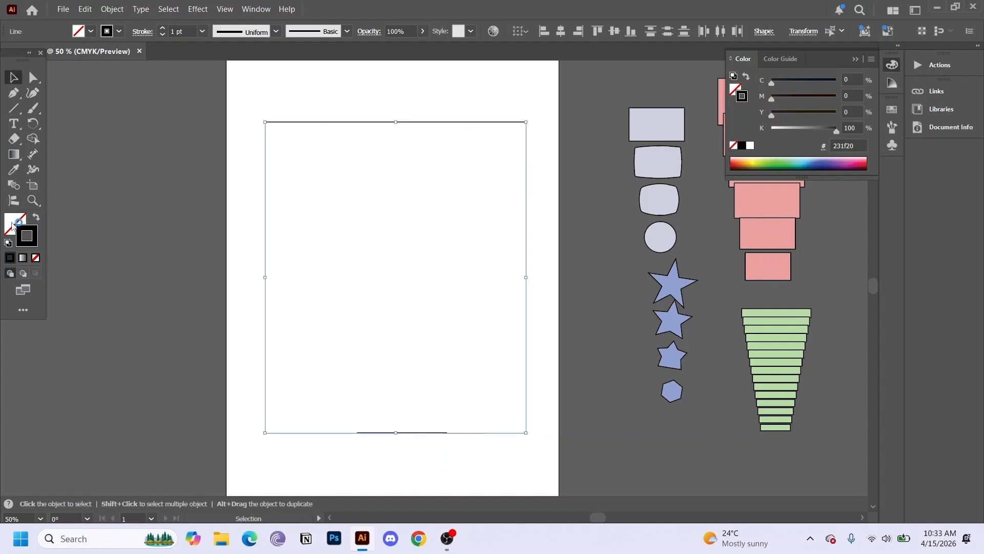
{"action": "left_click", "coordinate": [163, 28]}
{"action": "left_click", "coordinate": [163, 28]}
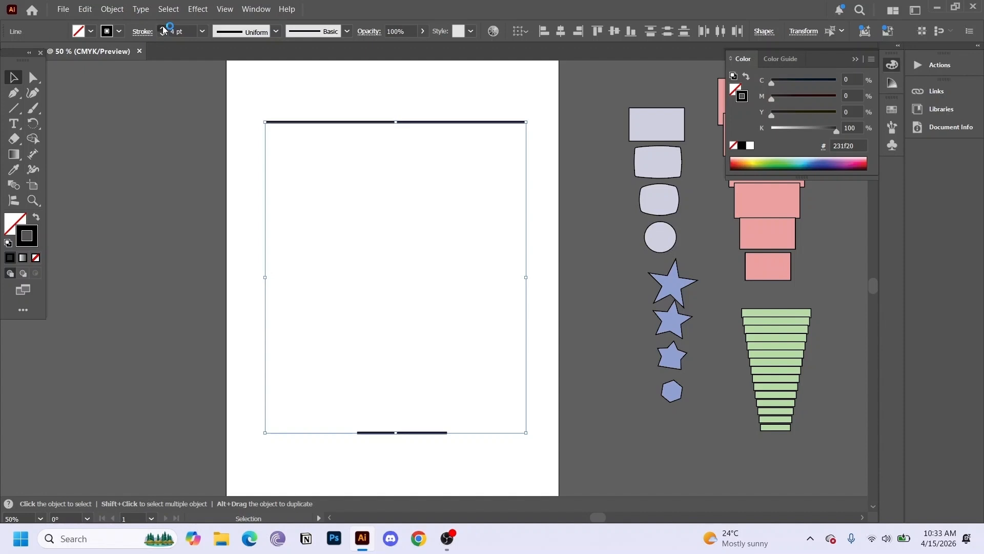
{"action": "left_click", "coordinate": [163, 28]}
{"action": "left_click", "coordinate": [163, 28]}
{"action": "left_click", "coordinate": [163, 28]}
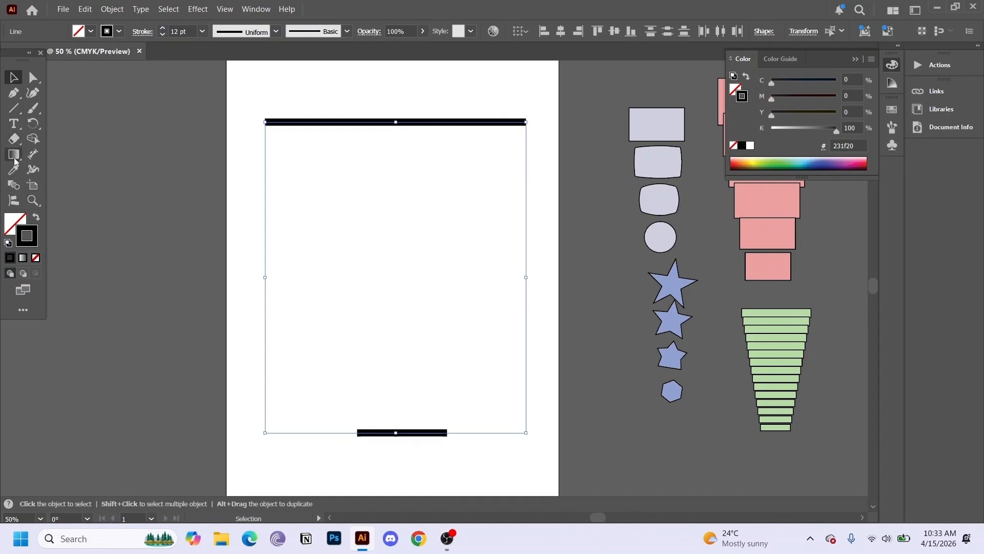
- Blend the long horizontal line with the short one below it
{"action": "left_click", "coordinate": [19, 188]}
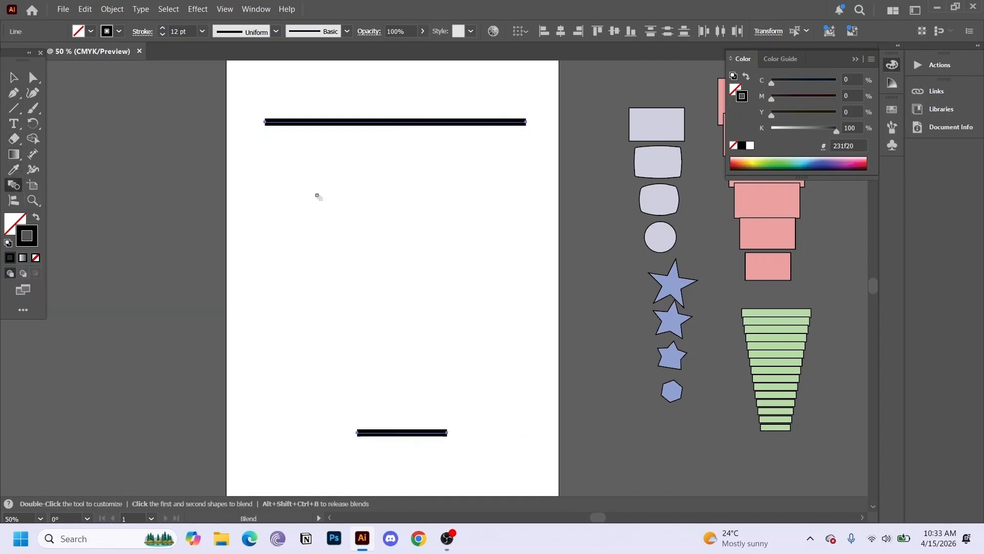
{"action": "left_click", "coordinate": [357, 123]}
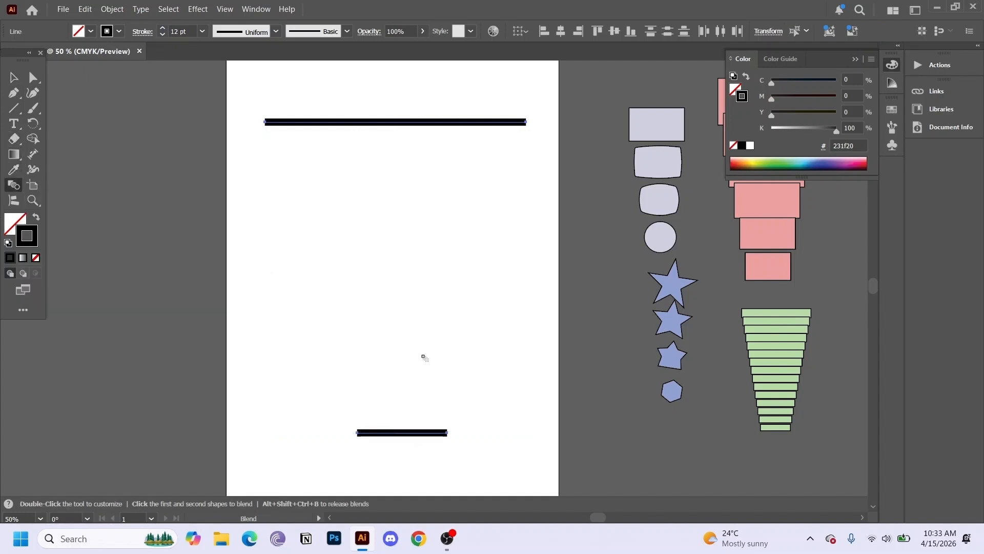
{"action": "left_click", "coordinate": [427, 434]}
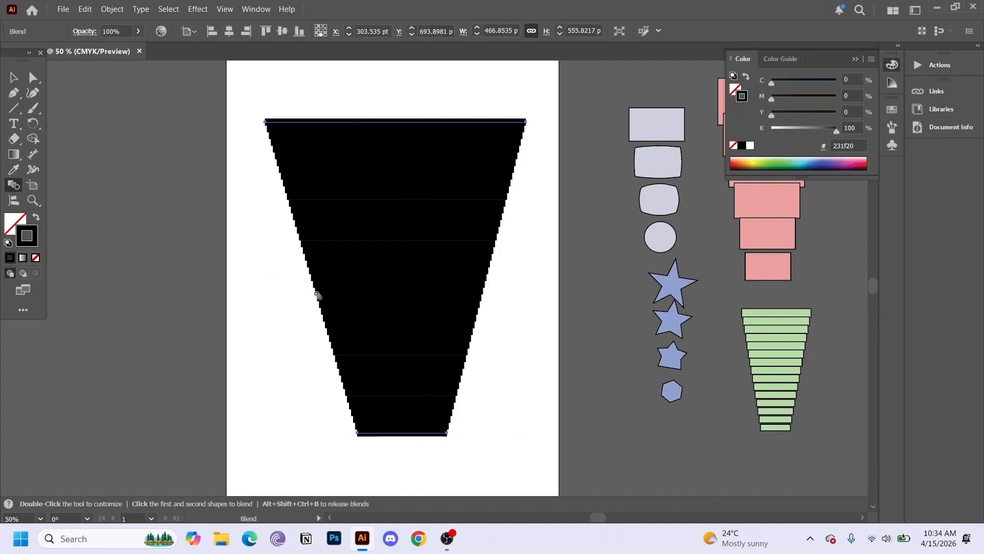
- Change the line blend's stroke colour to pink, about #ea83a1
{"action": "key", "text": "v"}
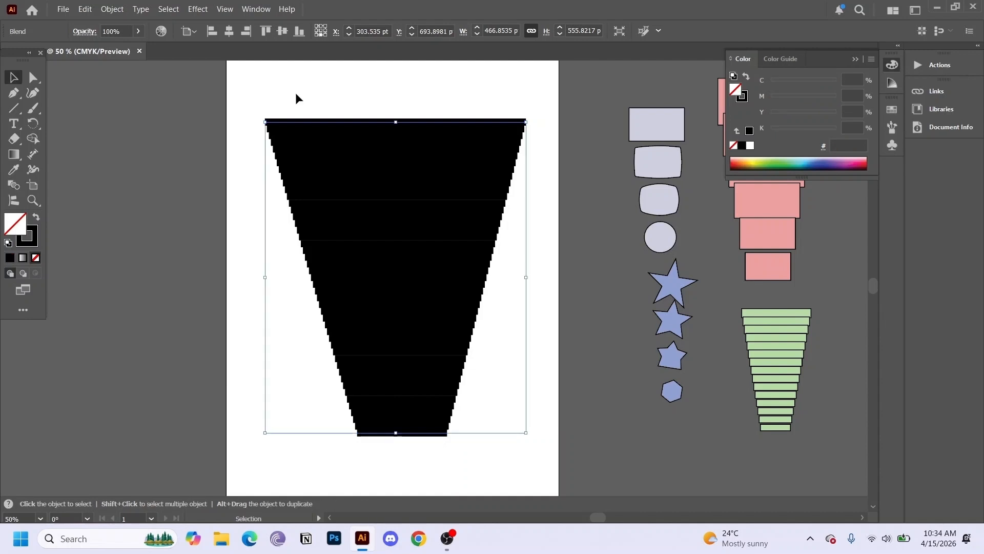
{"action": "double_click", "coordinate": [22, 246]}
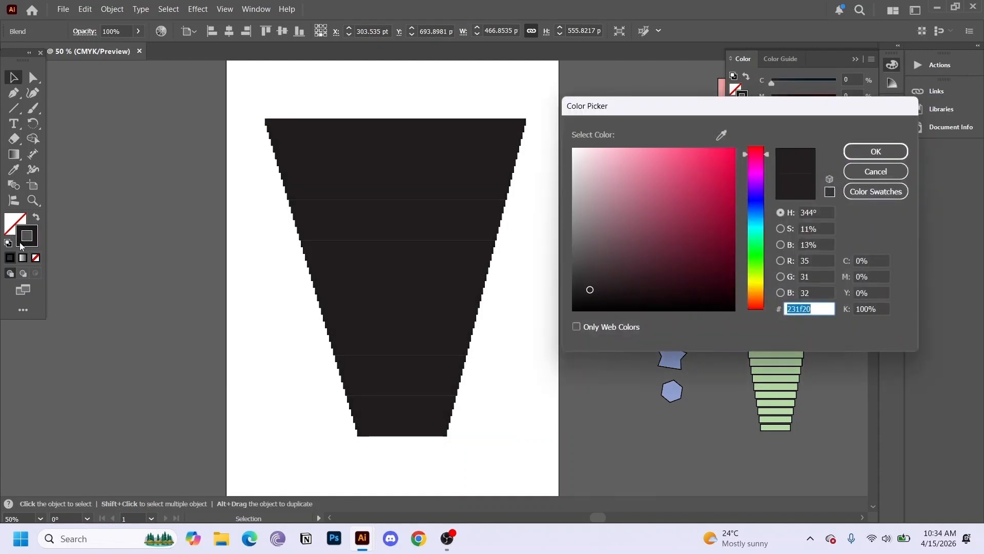
{"action": "mouse_move", "coordinate": [646, 177]}
{"action": "left_mouse_down"}
{"action": "mouse_move", "coordinate": [656, 229]}
{"action": "mouse_move", "coordinate": [651, 163]}
{"action": "mouse_move", "coordinate": [663, 154]}
{"action": "mouse_move", "coordinate": [644, 160]}
{"action": "left_mouse_up"}
{"action": "left_click", "coordinate": [876, 151]}
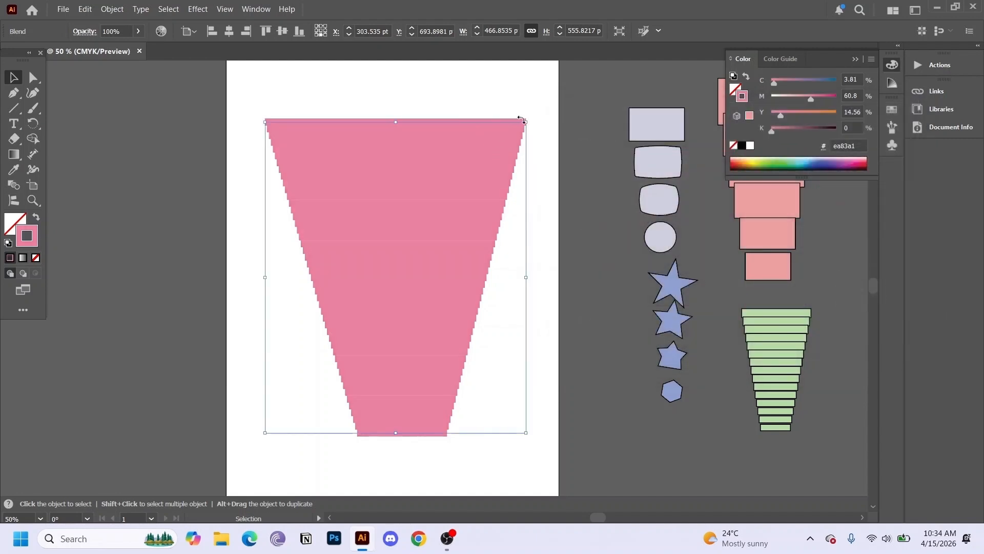
- Scale the line blend down to about 136 by 162 pt and move it off the artboard beside the blue star blend
{"action": "left_click_drag", "start_coordinate": [526, 123], "coordinate": [645, 349]}
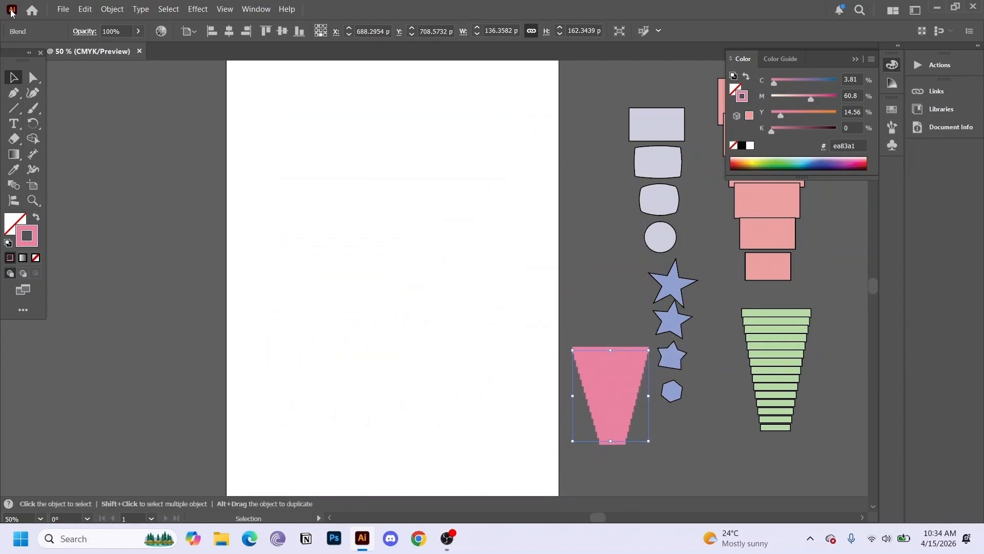
{"action": "left_click", "coordinate": [89, 152]}
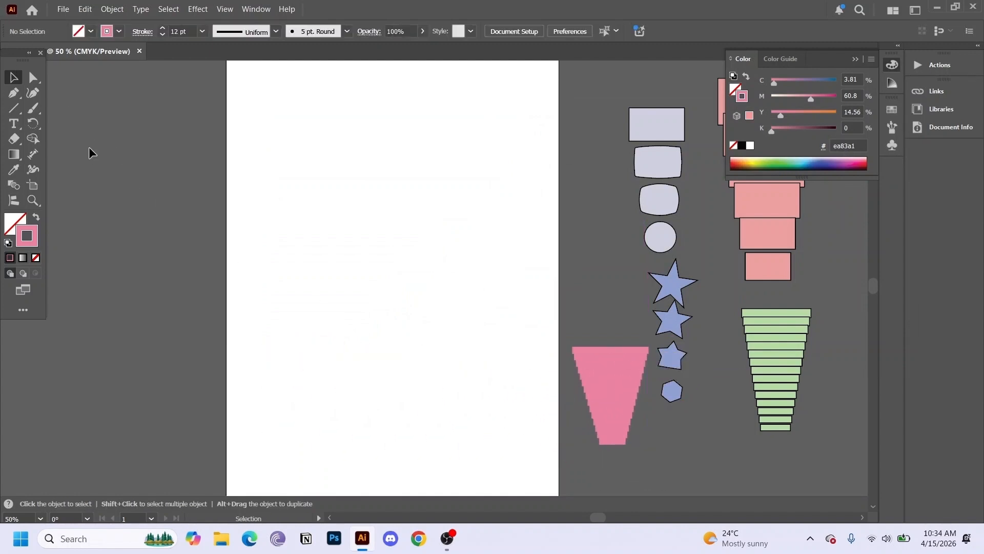
- Draw a thin horizontal rectangle across the artboard's upper part
{"action": "left_click", "coordinate": [14, 108]}
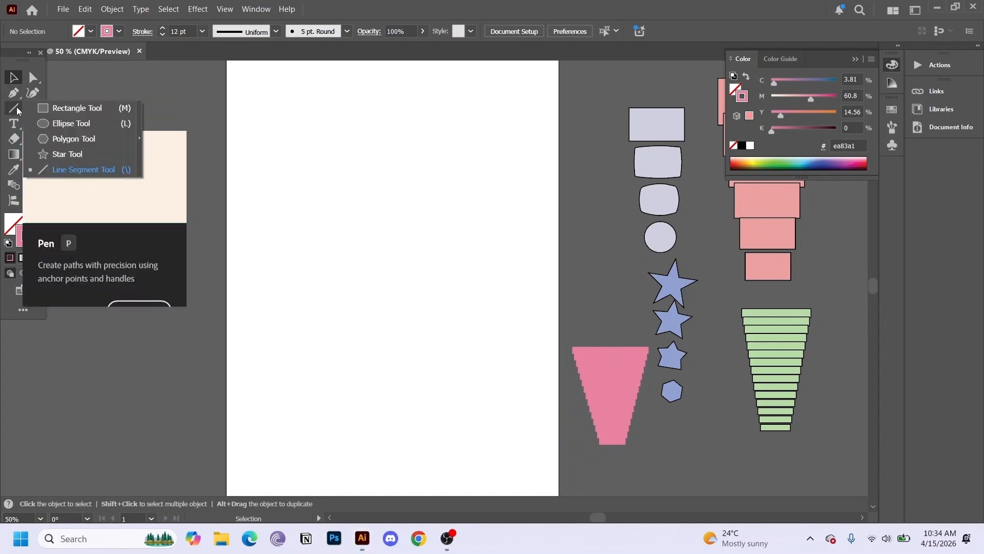
{"action": "left_click", "coordinate": [46, 108]}
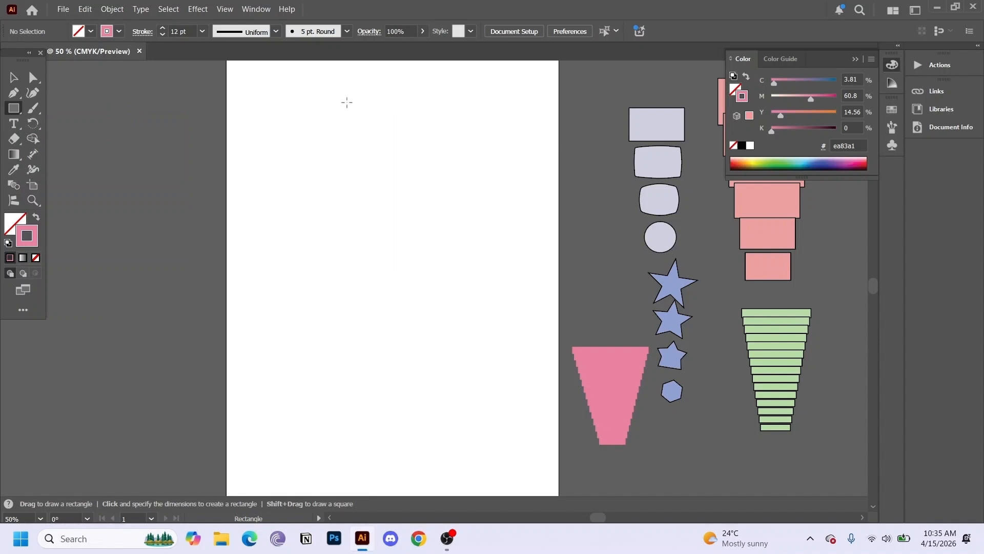
{"action": "left_click_drag", "start_coordinate": [317, 113], "coordinate": [525, 136]}
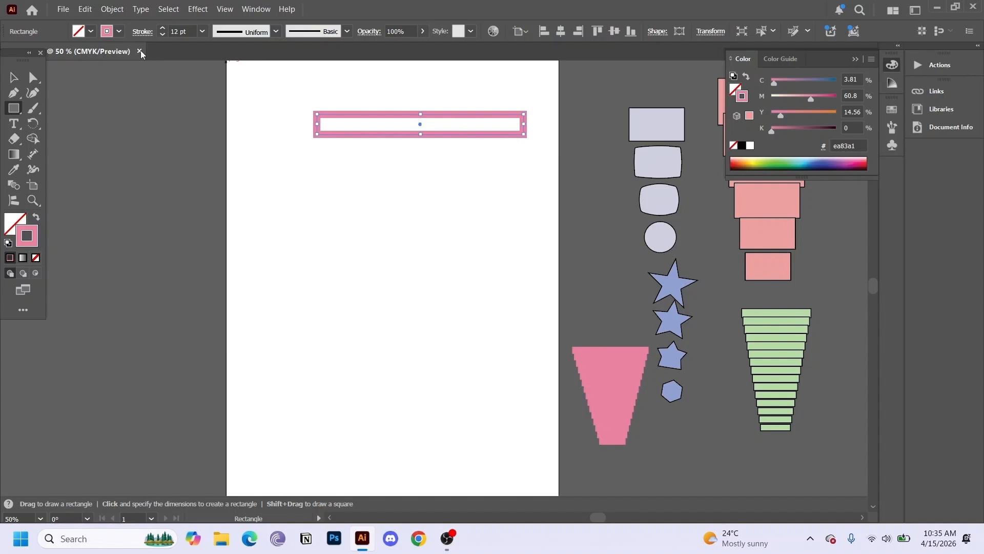
- Set the thin rectangle's stroke weight to 4 pt
{"action": "left_click", "coordinate": [163, 30]}
{"action": "left_click", "coordinate": [163, 30]}
{"action": "left_click", "coordinate": [163, 31]}
{"action": "left_click", "coordinate": [163, 31]}
{"action": "left_click", "coordinate": [164, 31]}
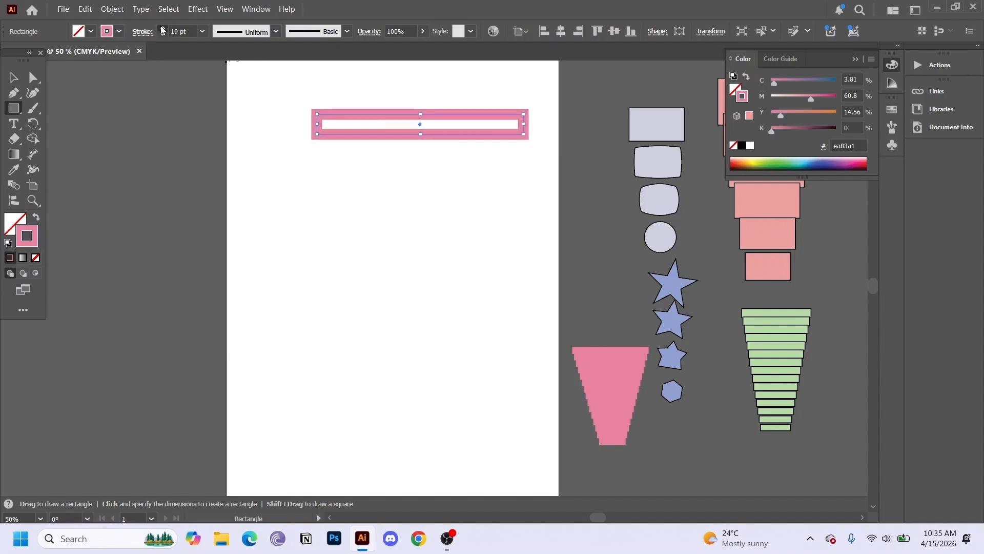
{"action": "left_click", "coordinate": [163, 31]}
{"action": "left_click", "coordinate": [163, 35]}
{"action": "left_click", "coordinate": [162, 35]}
{"action": "left_click", "coordinate": [163, 36]}
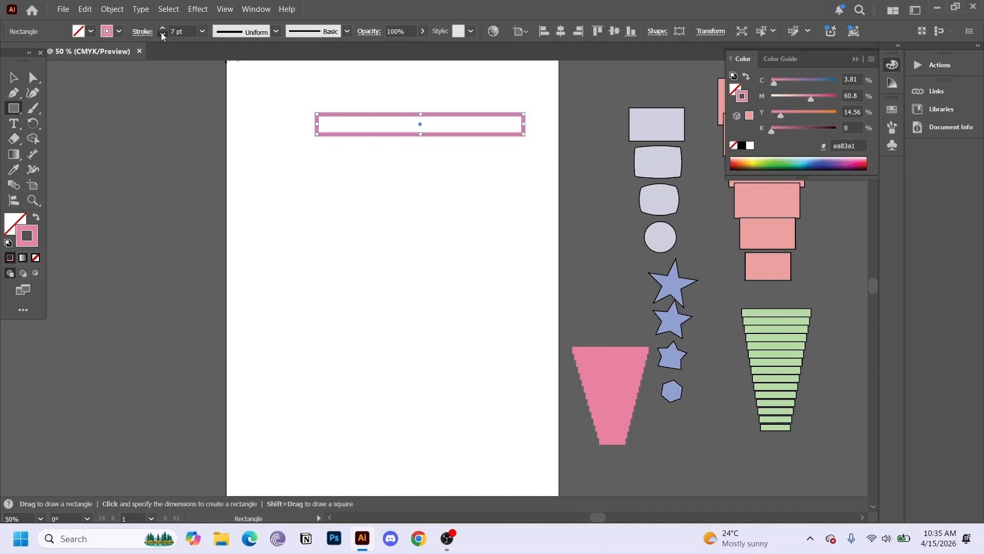
{"action": "left_click", "coordinate": [163, 36]}
{"action": "left_click", "coordinate": [163, 35]}
{"action": "left_click", "coordinate": [163, 36]}
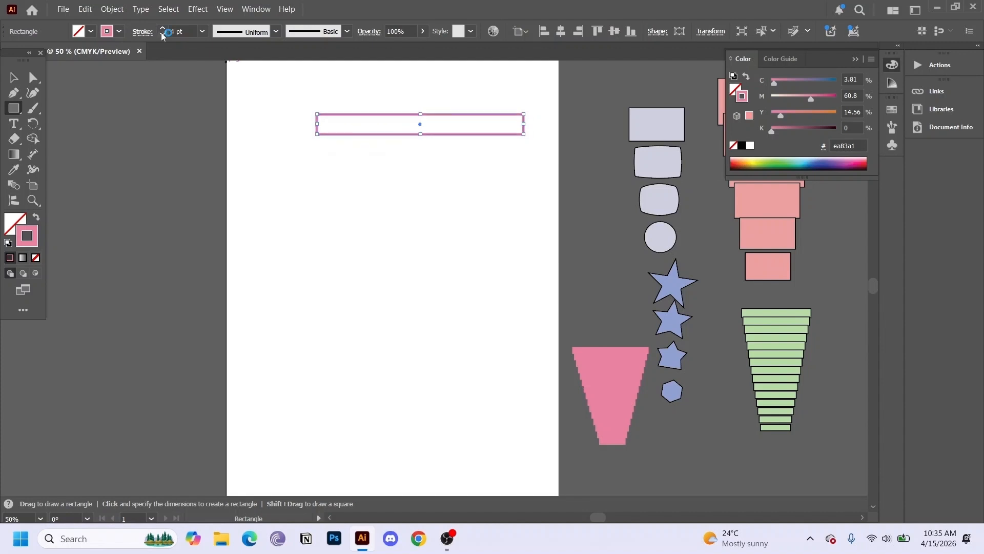
- Fill the thin rectangle with pale yellow, about #e2de9c
{"action": "left_click", "coordinate": [11, 219]}
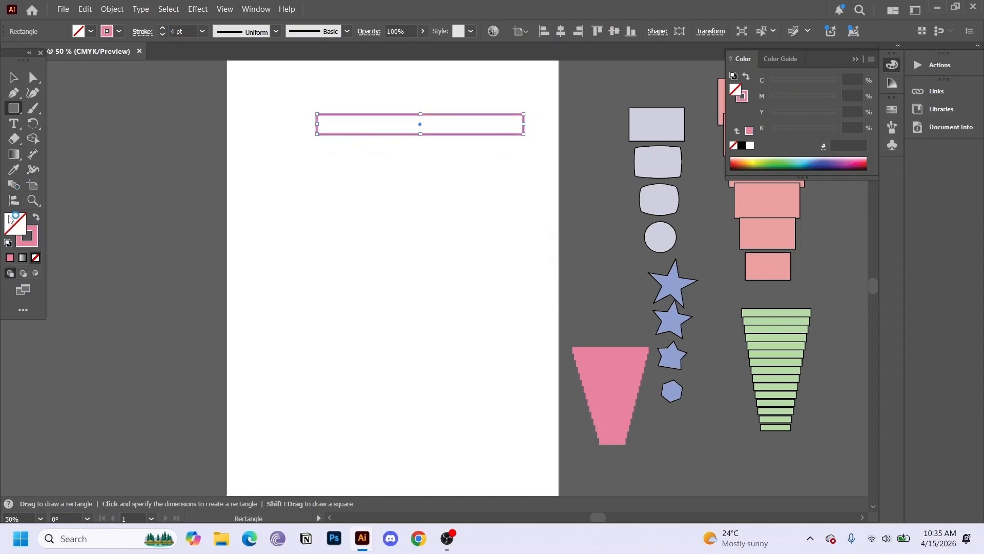
{"action": "double_click", "coordinate": [8, 220]}
{"action": "left_click", "coordinate": [612, 173]}
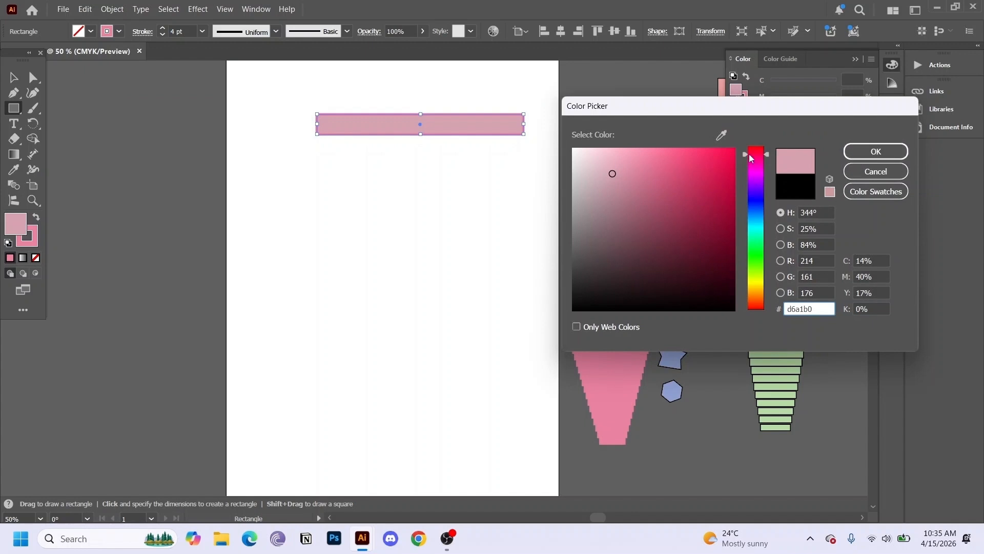
{"action": "left_click_drag", "start_coordinate": [665, 157], "coordinate": [613, 179]}
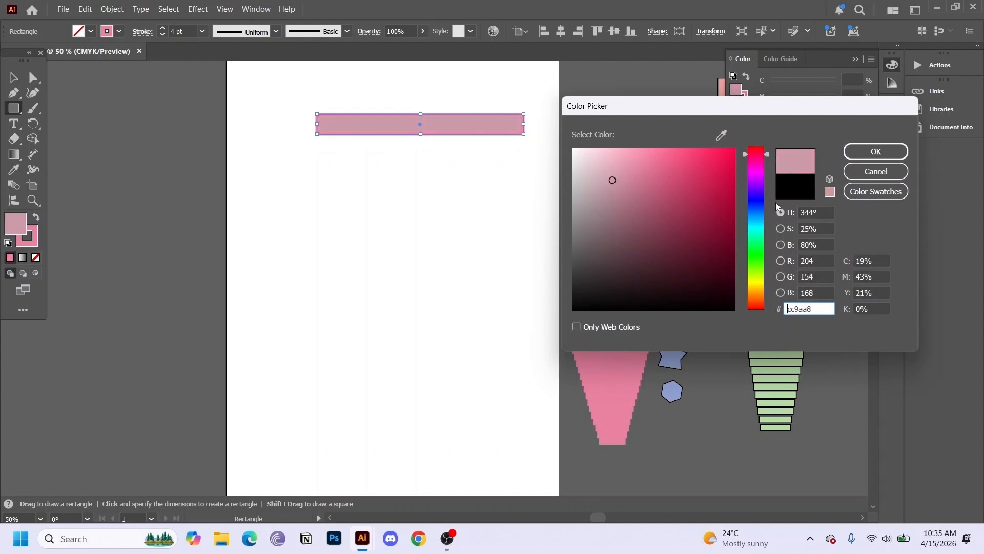
{"action": "left_click_drag", "start_coordinate": [748, 267], "coordinate": [749, 284]}
{"action": "left_click_drag", "start_coordinate": [656, 158], "coordinate": [623, 165]}
{"action": "left_click", "coordinate": [876, 152]}
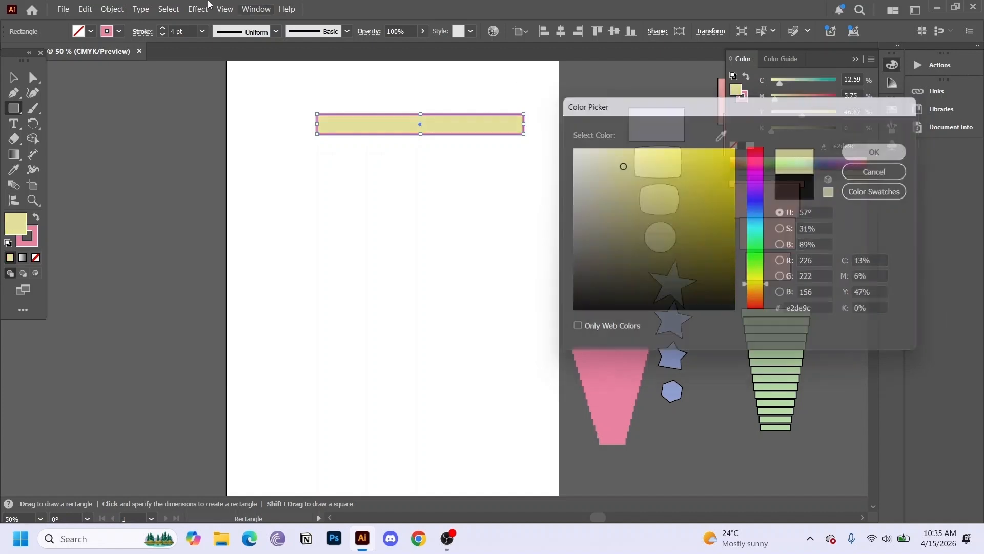
- Stretch the thin rectangle to about 442 pt wide, flatten it slightly and move it closer to the artboard's top edge
{"action": "left_click", "coordinate": [14, 78]}
{"action": "left_click_drag", "start_coordinate": [389, 133], "coordinate": [354, 129]}
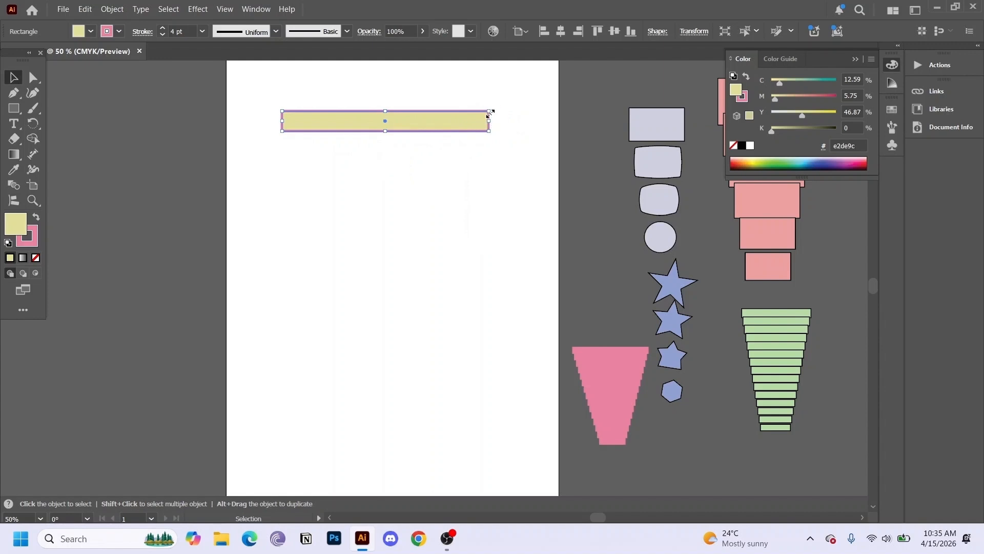
{"action": "left_click_drag", "start_coordinate": [489, 113], "coordinate": [531, 116]}
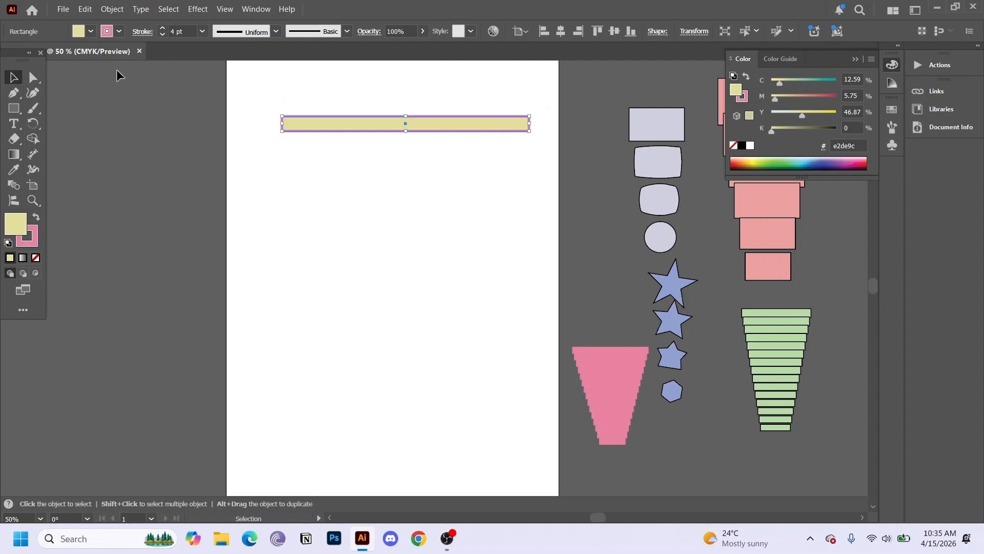
{"action": "left_click_drag", "start_coordinate": [456, 124], "coordinate": [439, 110]}
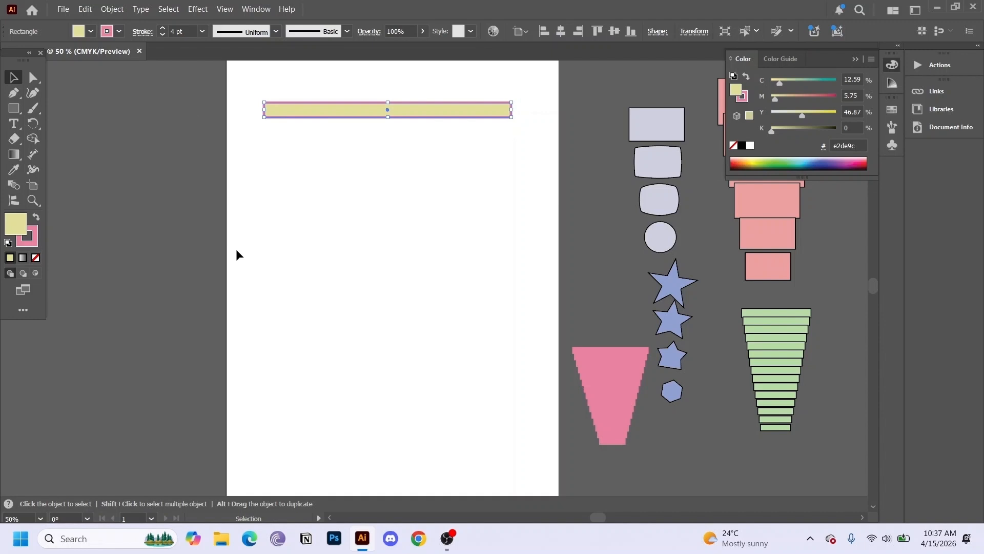
- Draw a shorter thin rectangle near the artboard's bottom, below the wide one, in the same yellow fill and pink stroke
{"action": "left_click", "coordinate": [14, 108]}
{"action": "left_click_drag", "start_coordinate": [341, 421], "coordinate": [456, 434]}
{"action": "key", "text": "v"}
{"action": "left_click", "coordinate": [346, 125]}
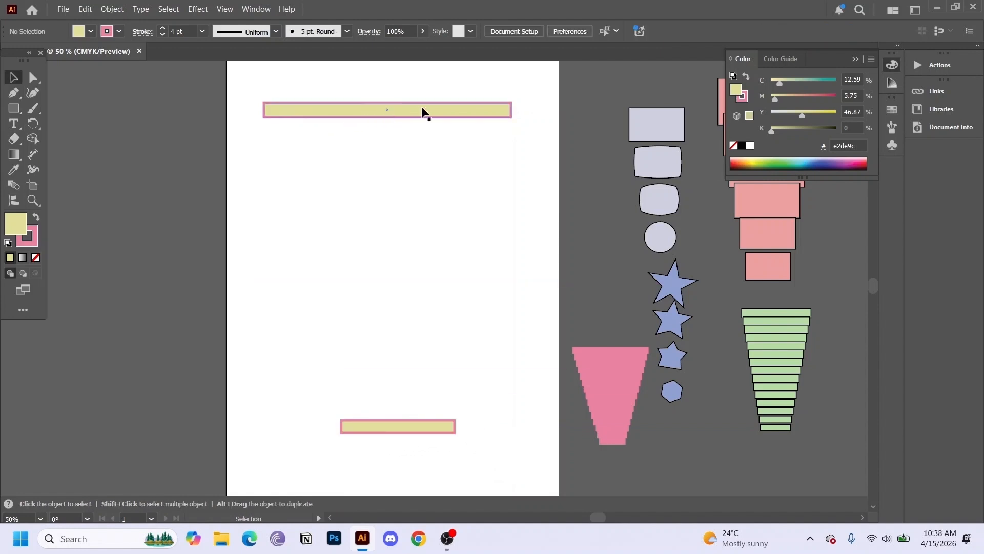
- Select both thin rectangles, blend them with the Blend tool, and undo the blend
{"action": "left_click_drag", "start_coordinate": [262, 98], "coordinate": [459, 441]}
{"action": "left_click", "coordinate": [14, 184]}
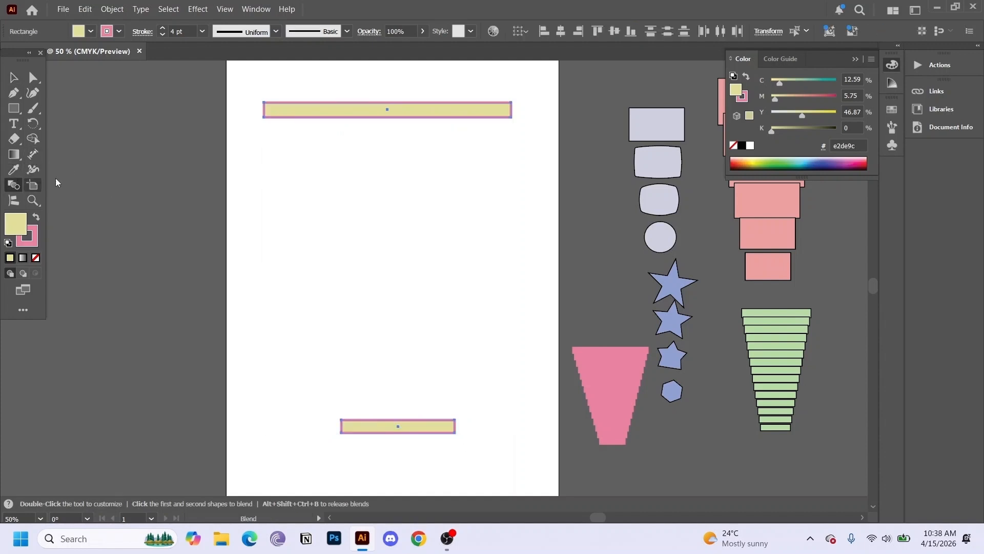
{"action": "left_click", "coordinate": [415, 427]}
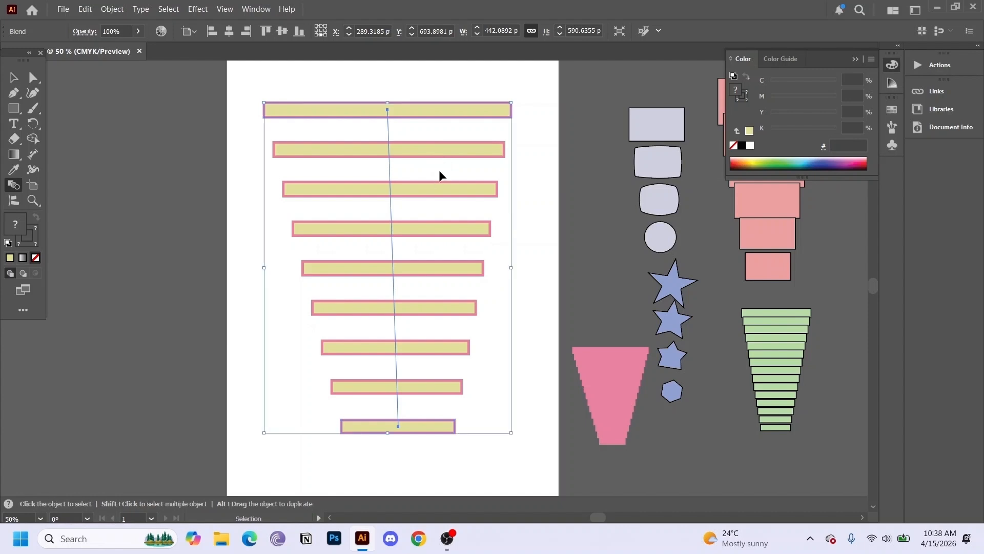
{"action": "key", "text": "ctrl+z"}
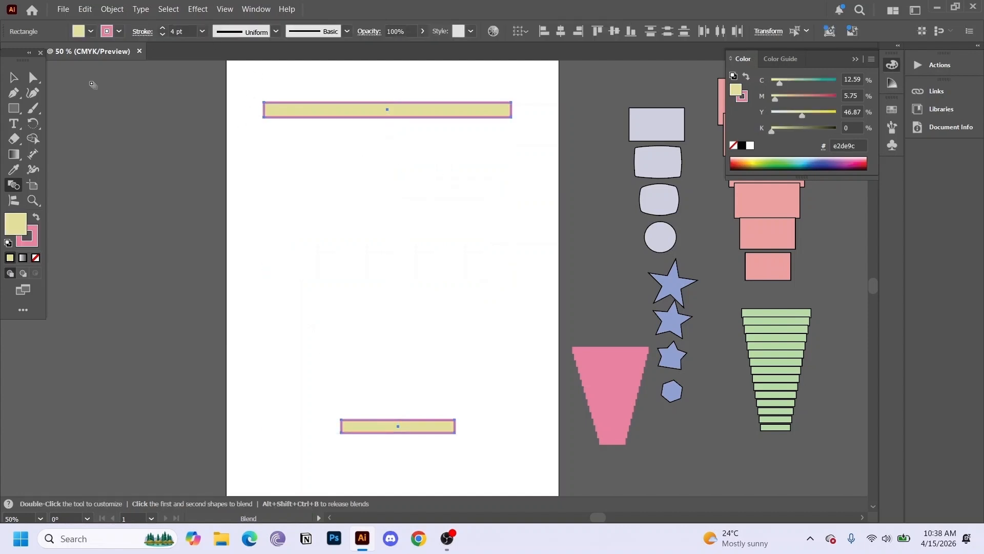
- Set the blend spacing to Specified Steps with 10 steps
{"action": "key", "text": "v"}
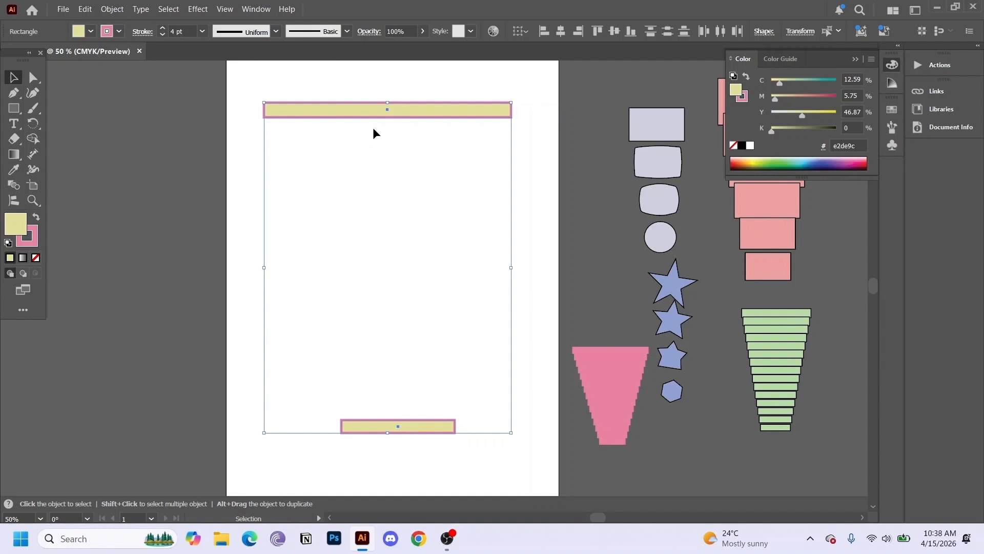
{"action": "left_click", "coordinate": [114, 9]}
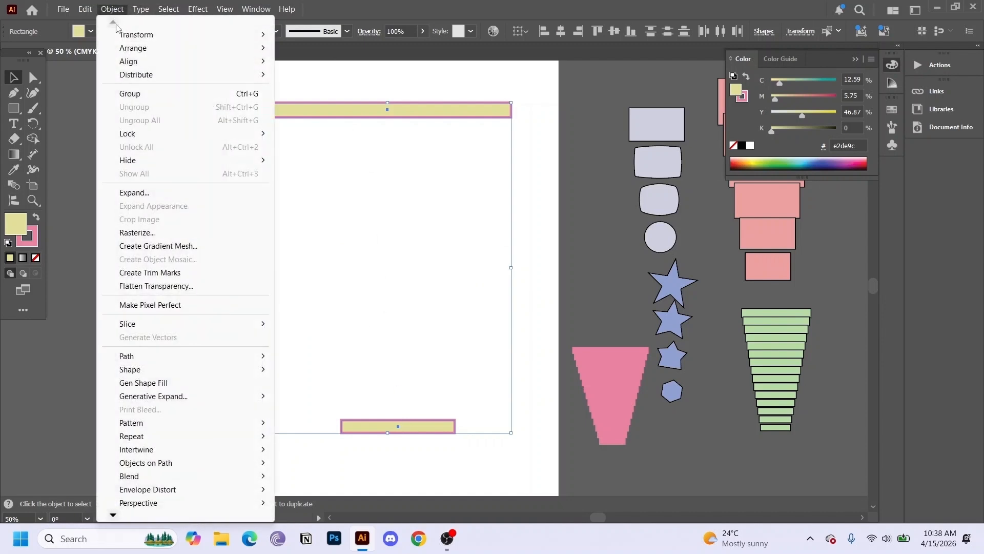
{"action": "mouse_move", "coordinate": [122, 477]}
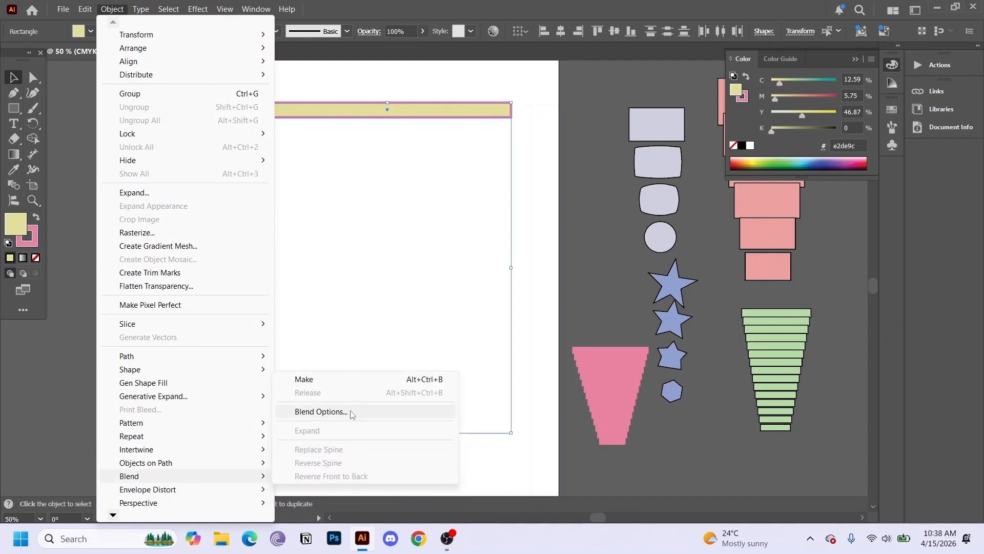
{"action": "left_click", "coordinate": [322, 413]}
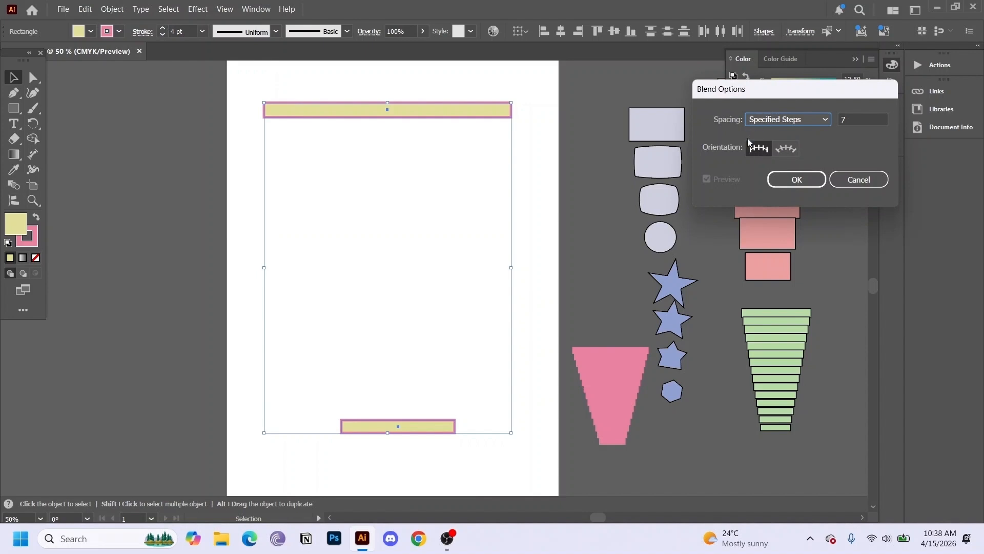
{"action": "left_click", "coordinate": [830, 121]}
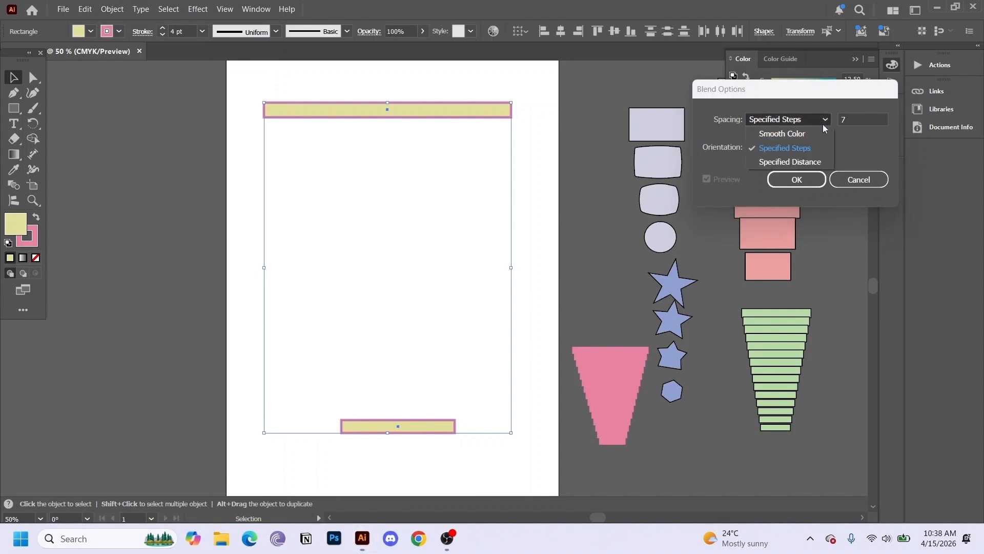
{"action": "left_click", "coordinate": [787, 147]}
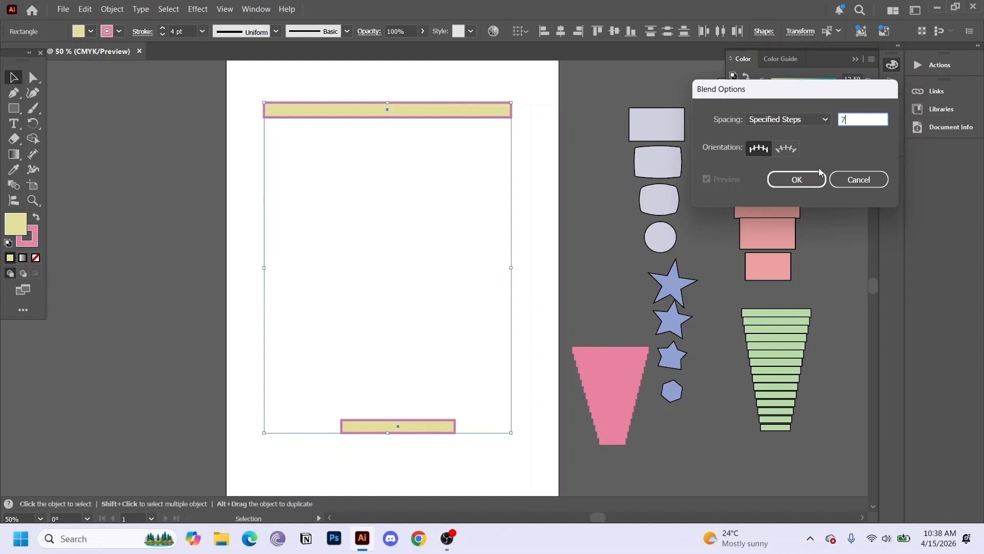
{"action": "key", "text": "BackSpace"}
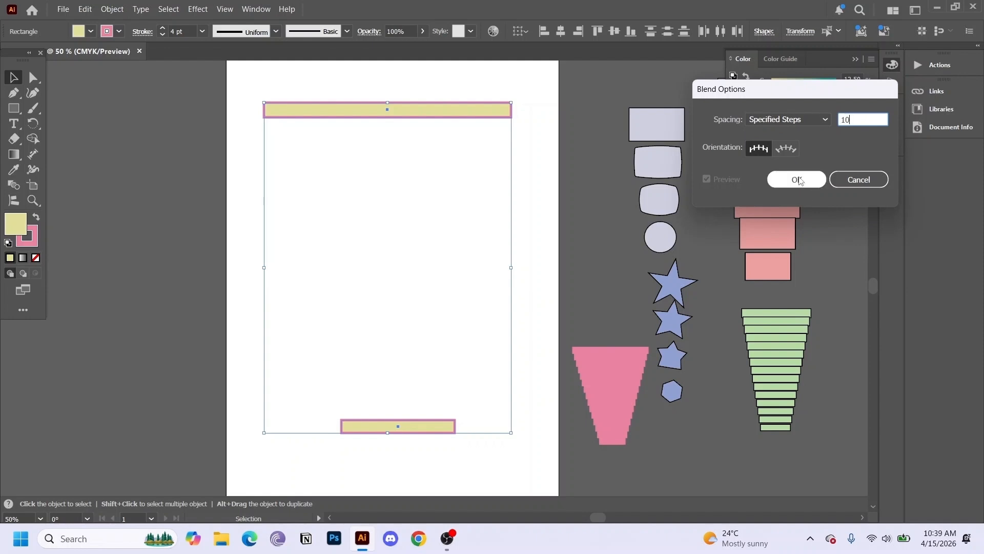
{"action": "left_click", "coordinate": [797, 180]}
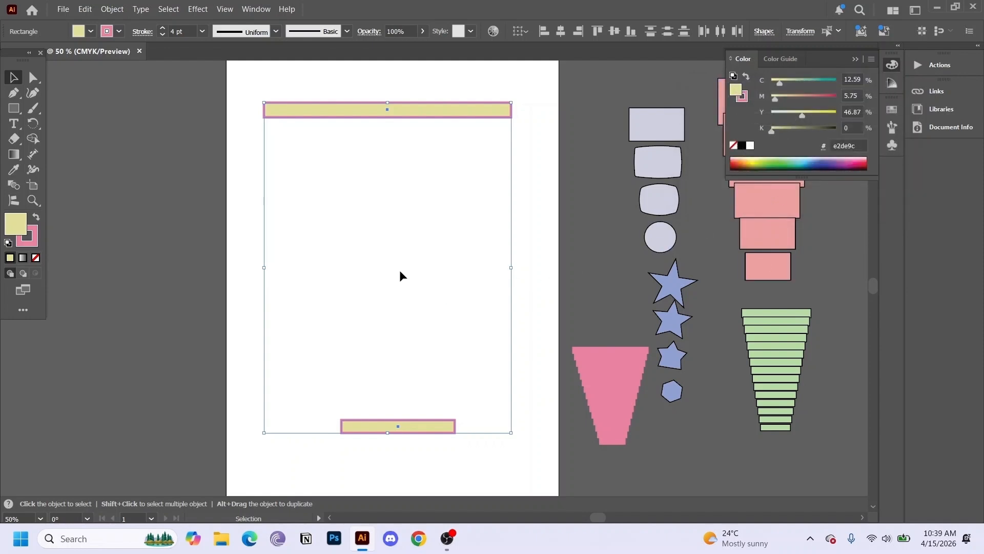
- Blend the wide upper rectangle into the short lower one using 10 steps, and undo that blend
{"action": "left_click", "coordinate": [14, 185]}
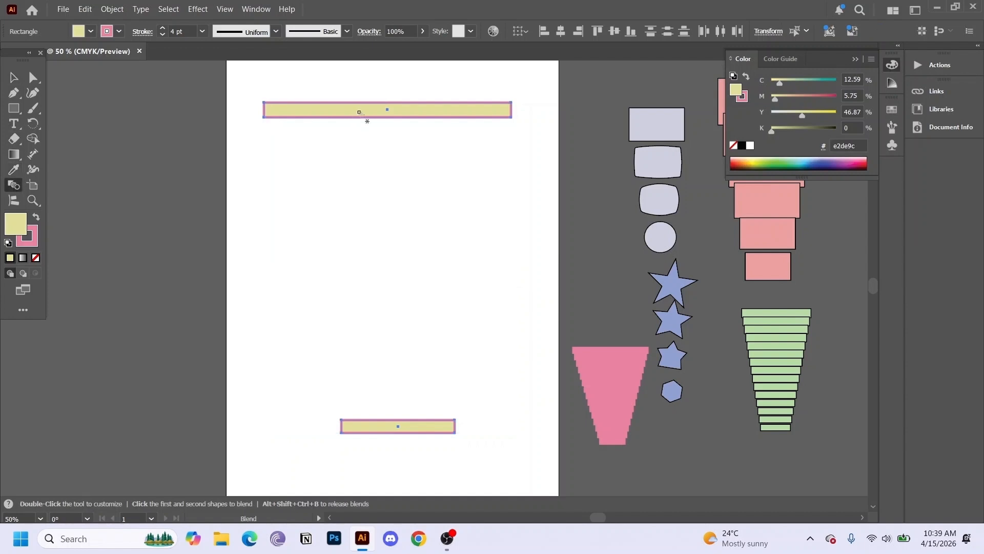
{"action": "left_click", "coordinate": [361, 117]}
{"action": "left_click", "coordinate": [404, 425]}
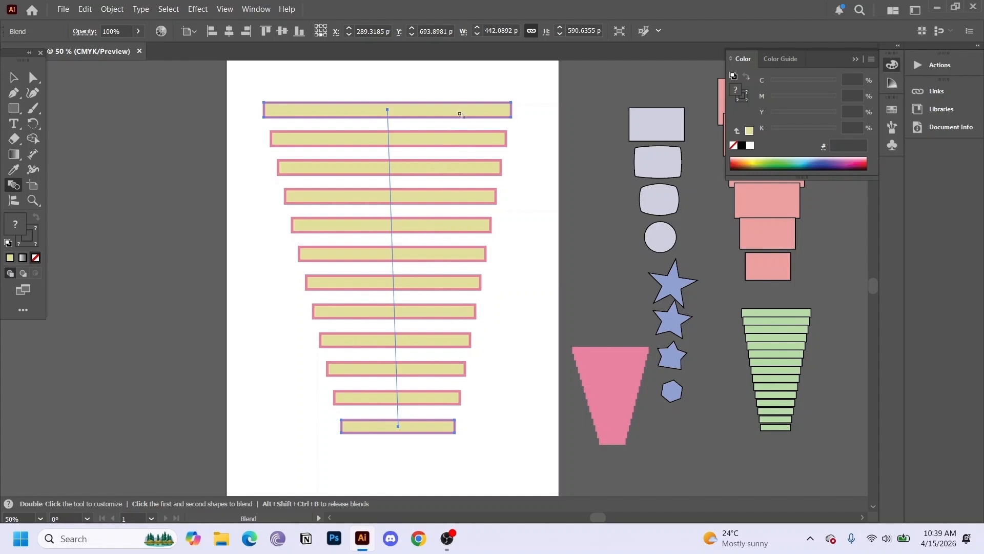
{"action": "left_click", "coordinate": [13, 77]}
{"action": "key", "text": "ctrl+z"}
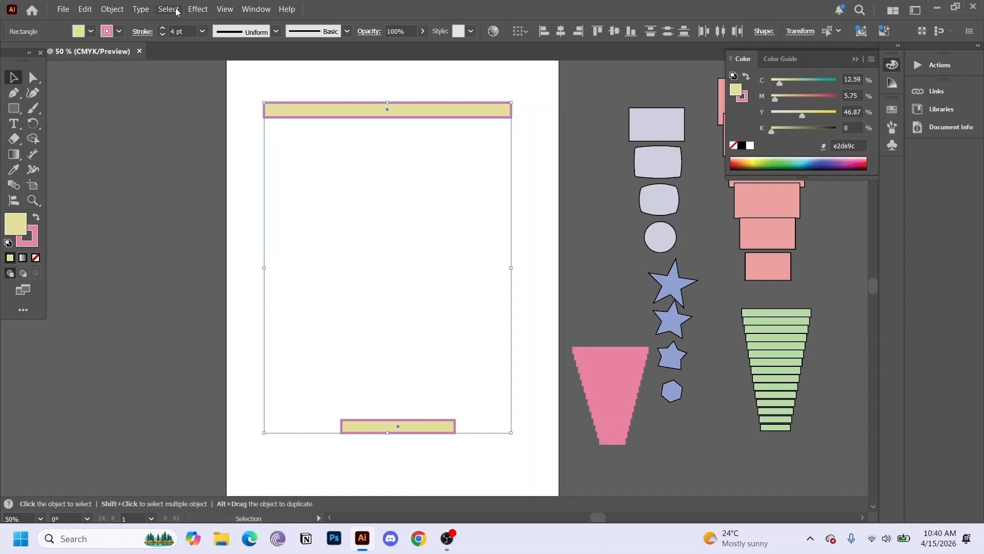
- Reduce the blend spacing to 4 specified steps and blend the wide upper rectangle with the short lower one
{"action": "left_click", "coordinate": [112, 9]}
{"action": "mouse_move", "coordinate": [166, 476]}
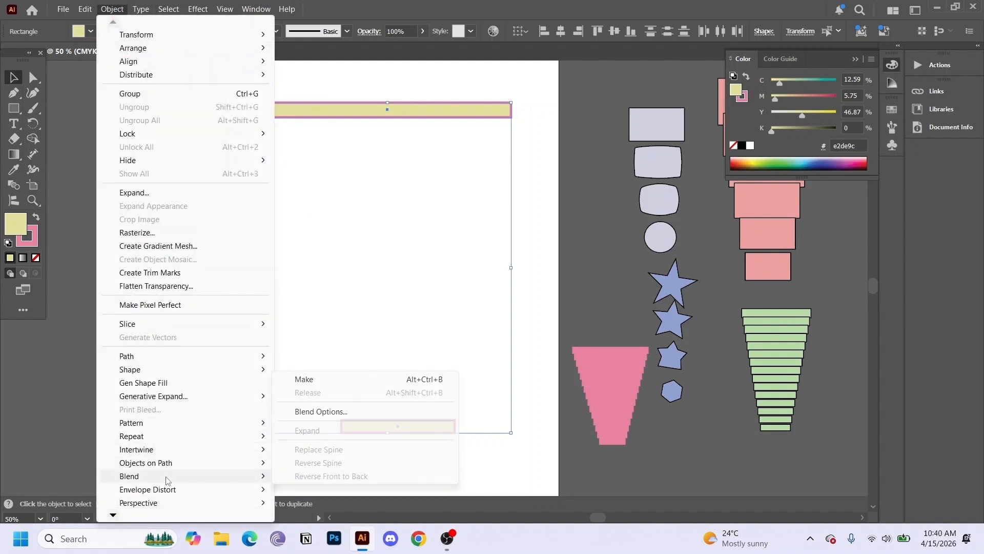
{"action": "left_click", "coordinate": [378, 412]}
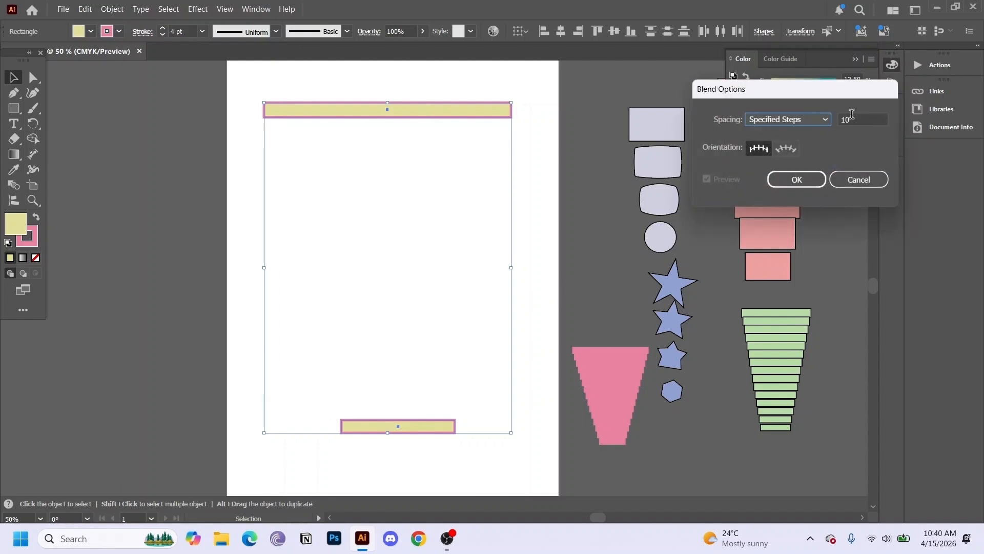
{"action": "left_click", "coordinate": [851, 117]}
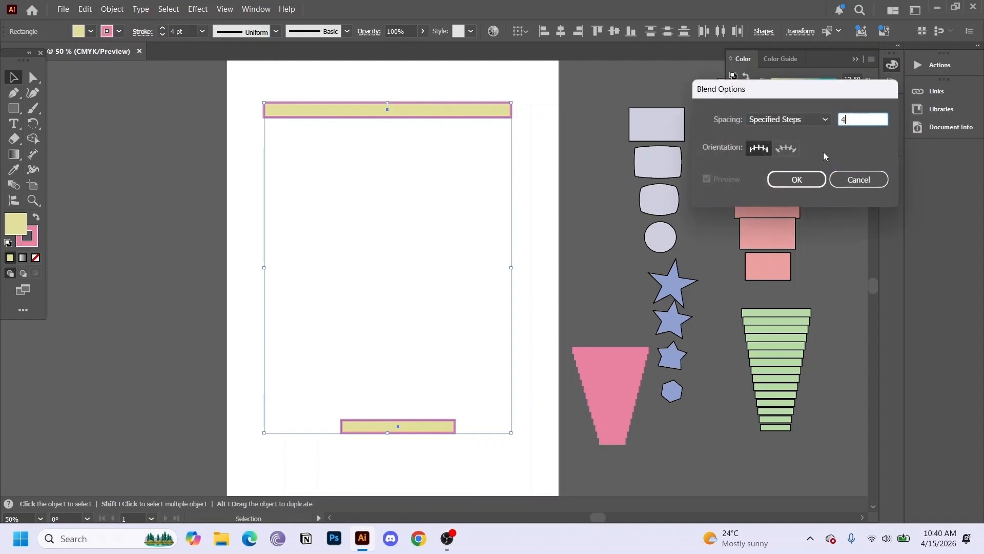
{"action": "type", "text": "4"}
{"action": "left_click", "coordinate": [797, 179]}
{"action": "left_click", "coordinate": [20, 189]}
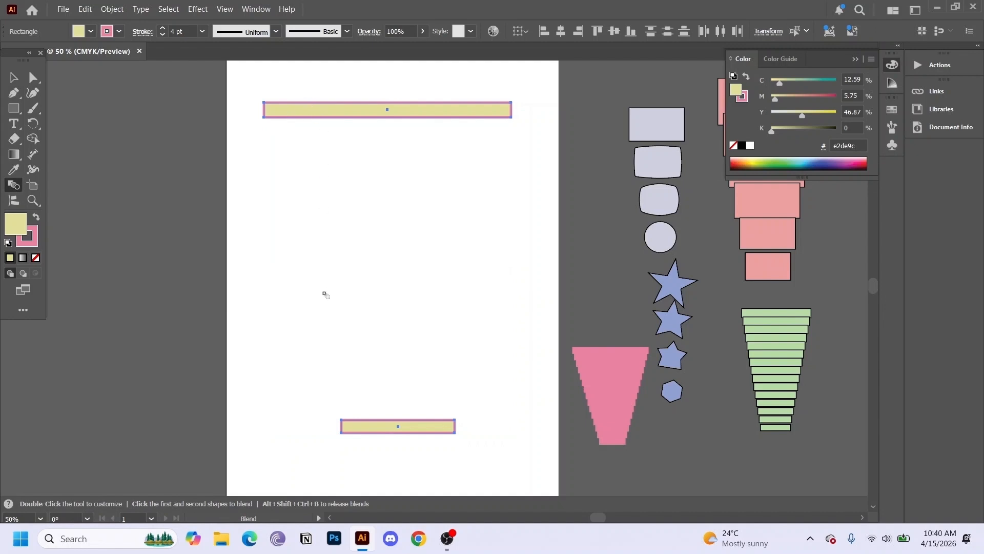
{"action": "left_click", "coordinate": [360, 427]}
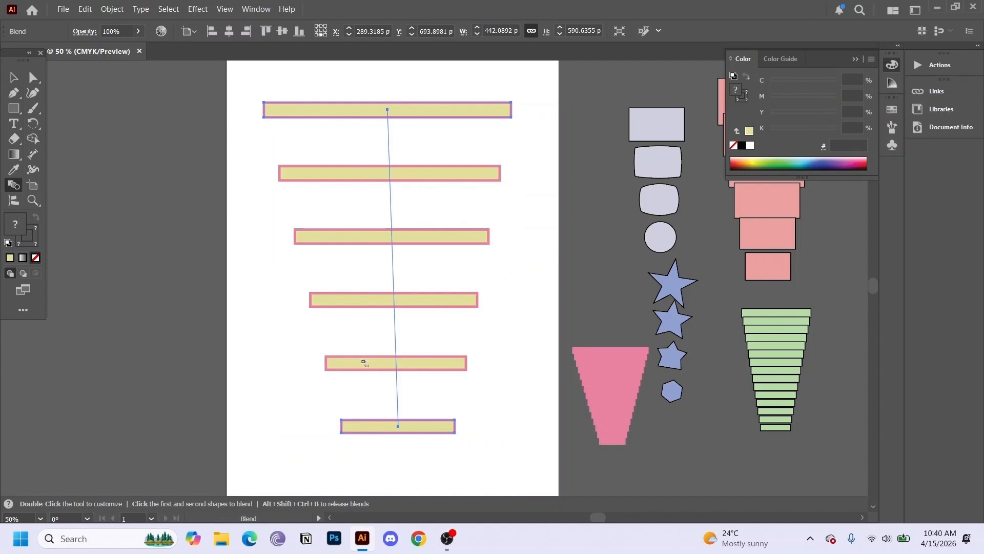
- Scale the rectangle blend down and move it off the artboard into the empty area on its left side
{"action": "key", "text": "v"}
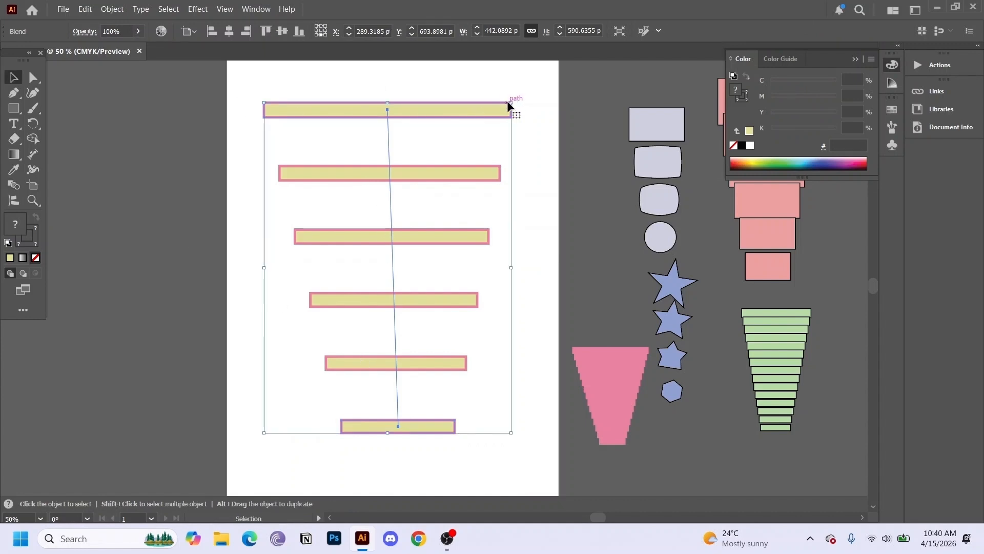
{"action": "left_click_drag", "start_coordinate": [509, 104], "coordinate": [322, 357]}
{"action": "key", "text": "ctrl+z"}
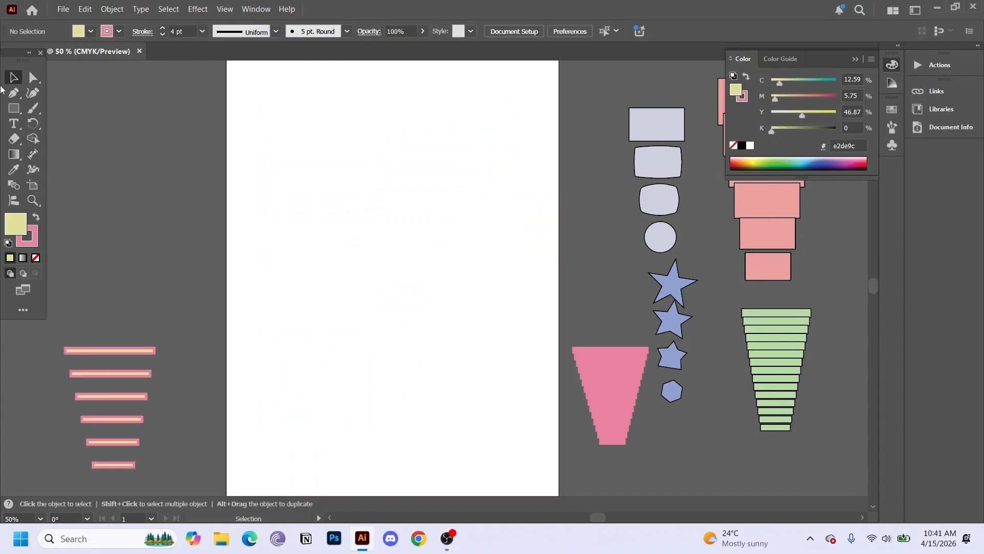
- Draw a large ellipse in the artboard's upper left area and a small circle near the bottom below it
{"action": "right_click", "coordinate": [13, 109]}
{"action": "left_click", "coordinate": [80, 122]}
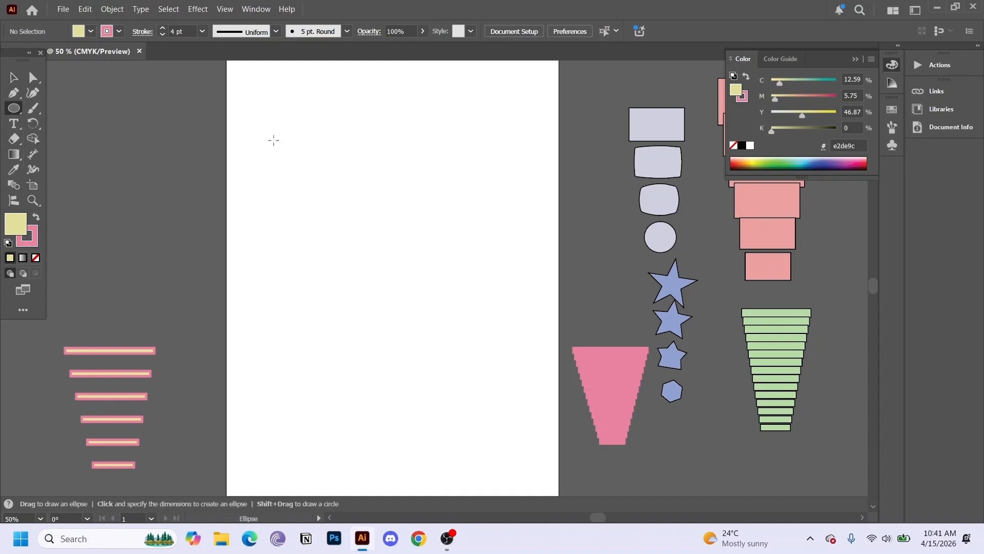
{"action": "left_click_drag", "start_coordinate": [267, 141], "coordinate": [352, 213]}
{"action": "left_click_drag", "start_coordinate": [325, 429], "coordinate": [355, 460]}
- Select the large ellipse and the small circle and blend them together with the Blend tool
{"action": "left_click", "coordinate": [14, 78]}
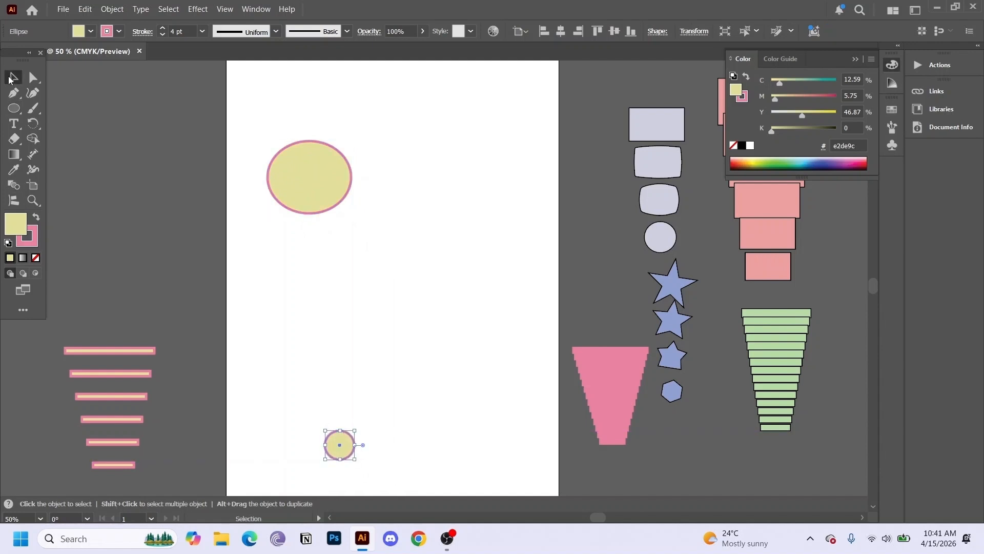
{"action": "left_click_drag", "start_coordinate": [252, 121], "coordinate": [390, 455]}
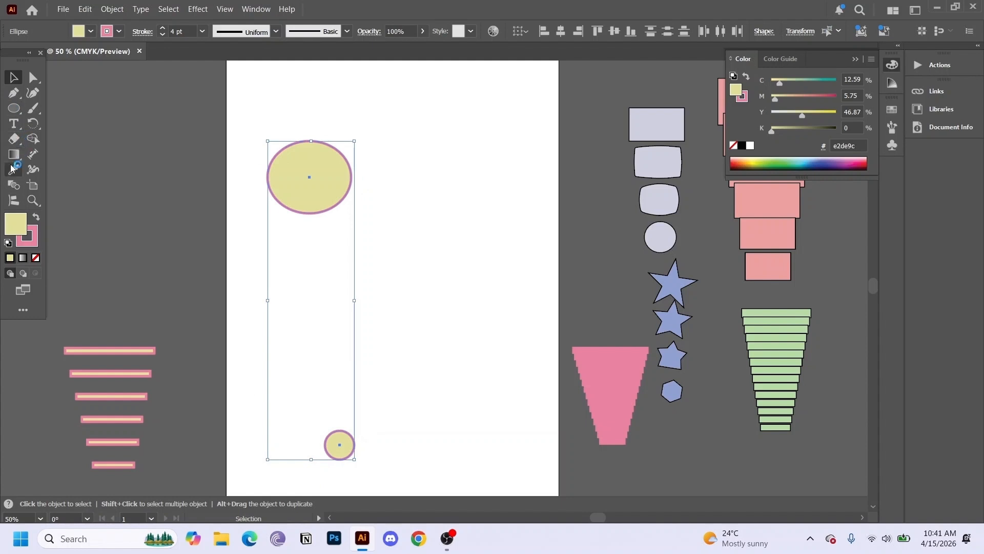
{"action": "left_click", "coordinate": [13, 183]}
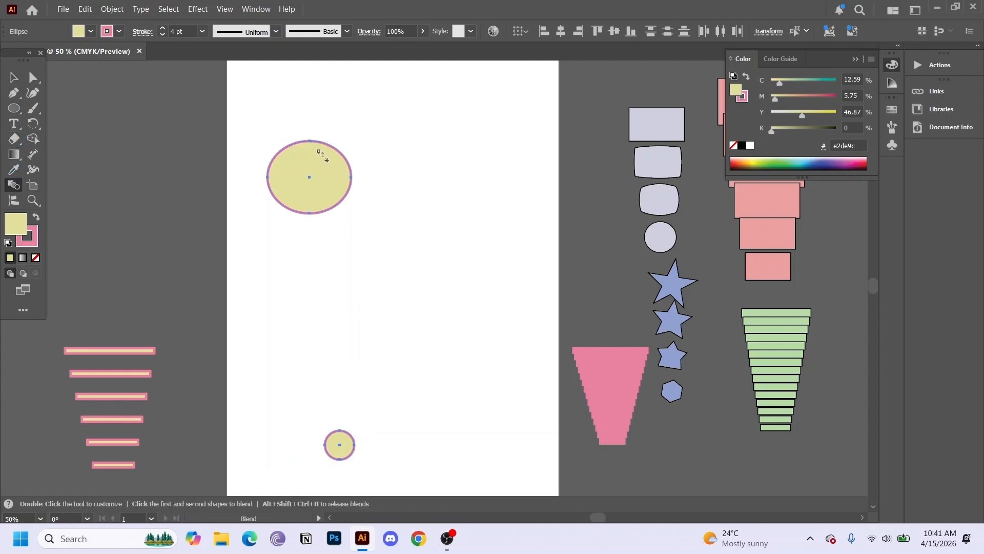
{"action": "left_click", "coordinate": [310, 199]}
{"action": "left_click", "coordinate": [344, 454]}
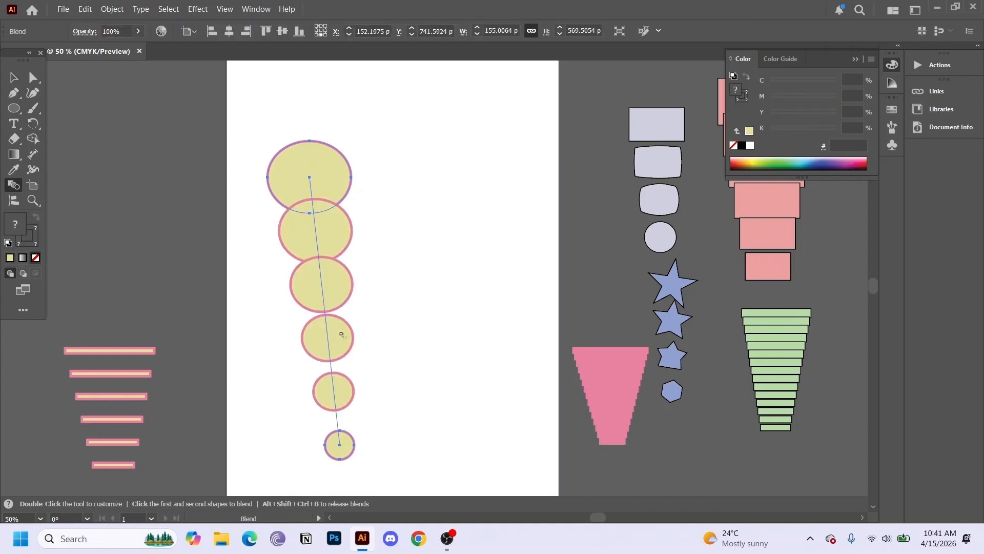
{"action": "left_click", "coordinate": [14, 77]}
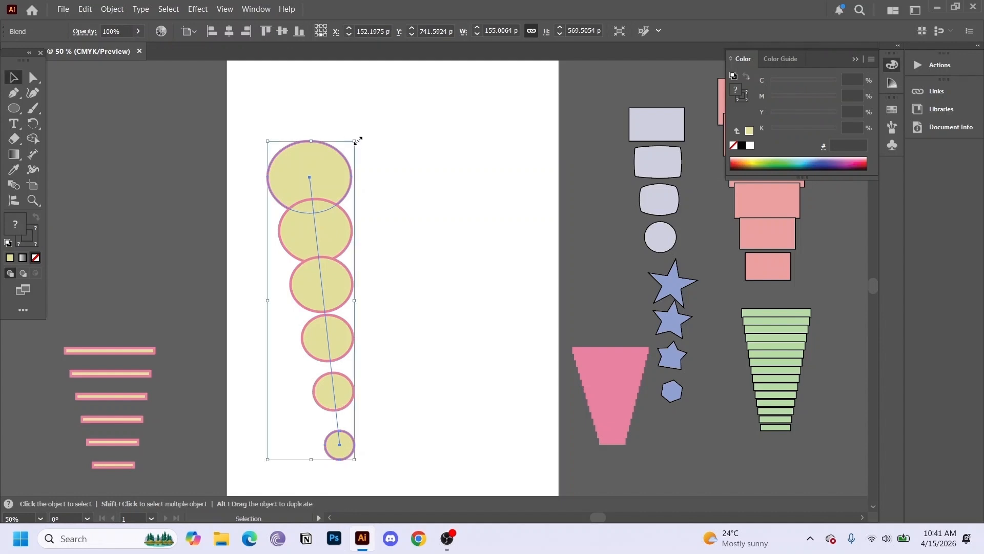
- Scale the ellipse-to-circle blend down and place it in the empty area left of the artboard
{"action": "left_click_drag", "start_coordinate": [354, 140], "coordinate": [168, 135]}
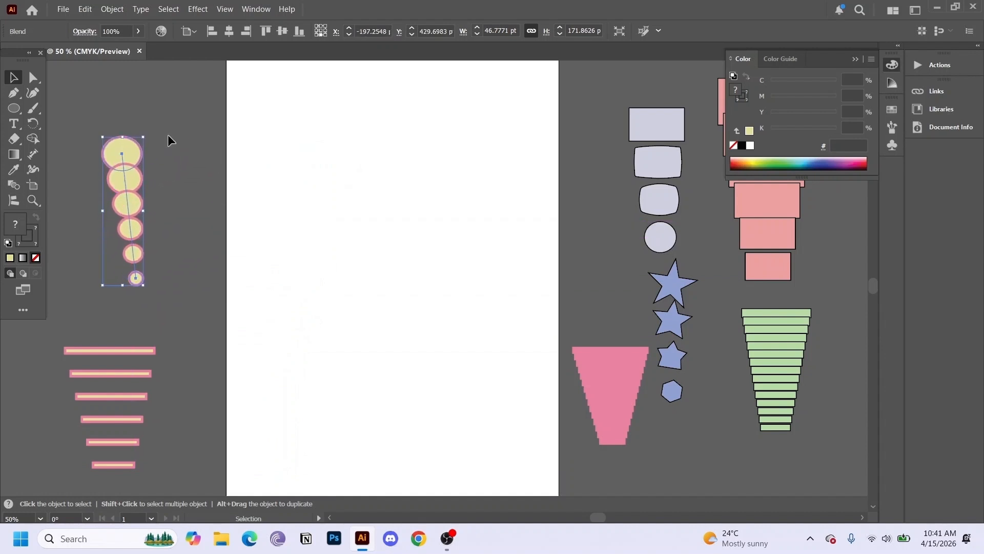
{"action": "left_click", "coordinate": [13, 108]}
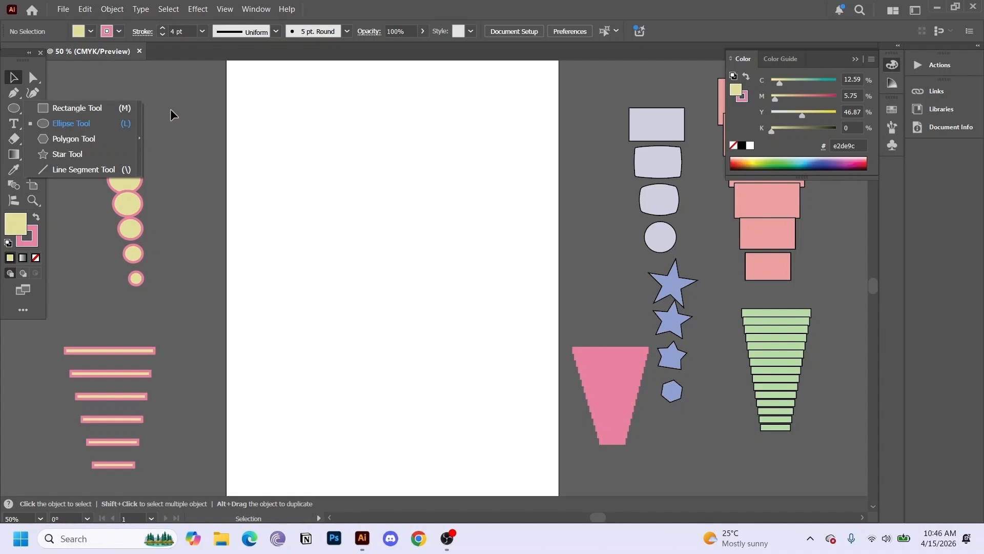
{"action": "left_click", "coordinate": [171, 113]}
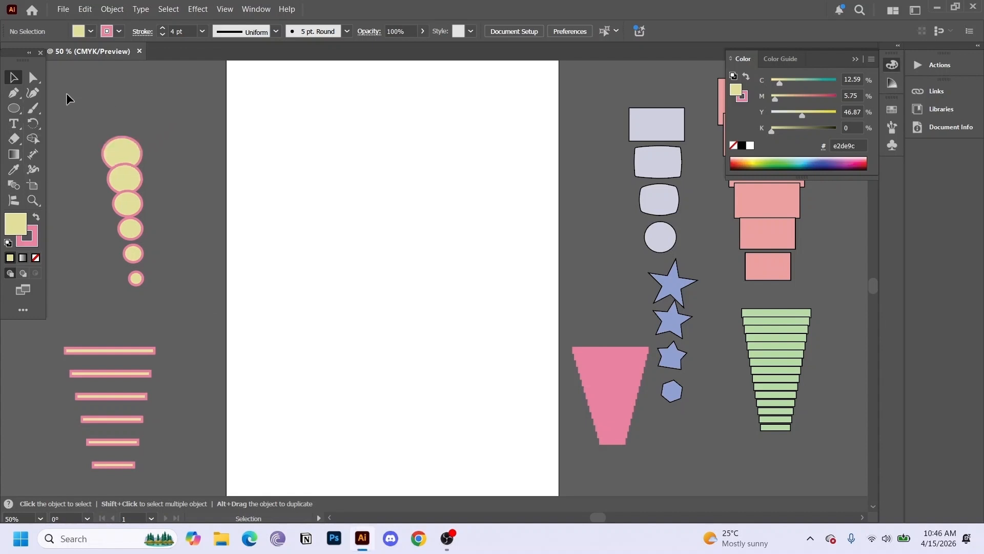
{"action": "left_click", "coordinate": [14, 108]}
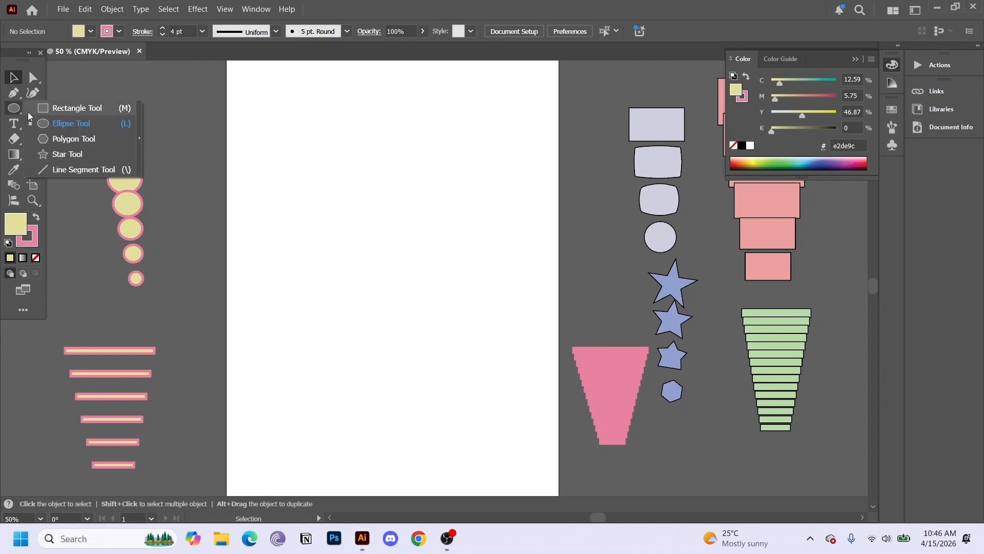
{"action": "left_click", "coordinate": [57, 123]}
{"action": "left_click_drag", "start_coordinate": [260, 117], "coordinate": [306, 175]}
{"action": "key", "text": "ctrl+z"}
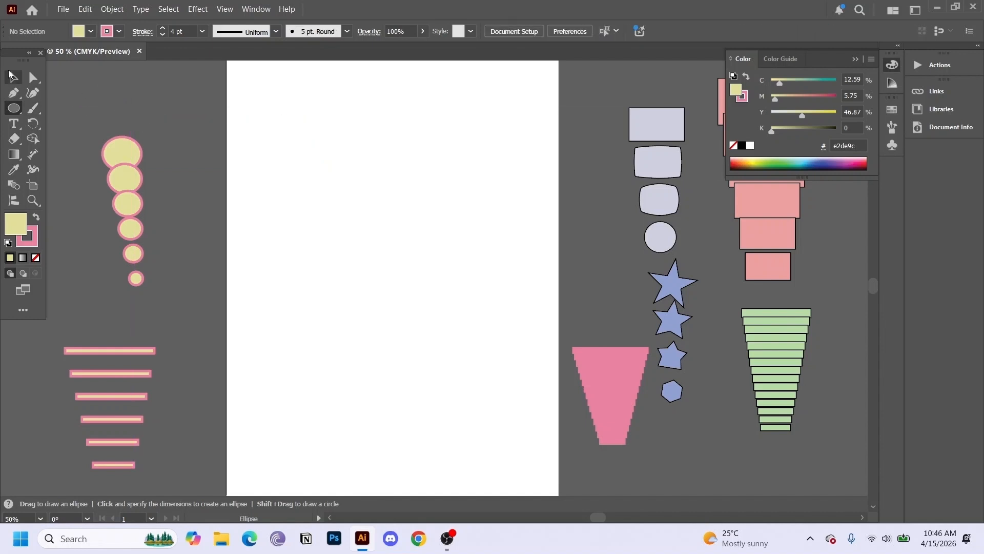
- Move the ellipse blend back onto the artboard's upper area and rotate it so the ellipses run roughly horizontally
{"action": "key", "text": "v"}
{"action": "left_click", "coordinate": [124, 179]}
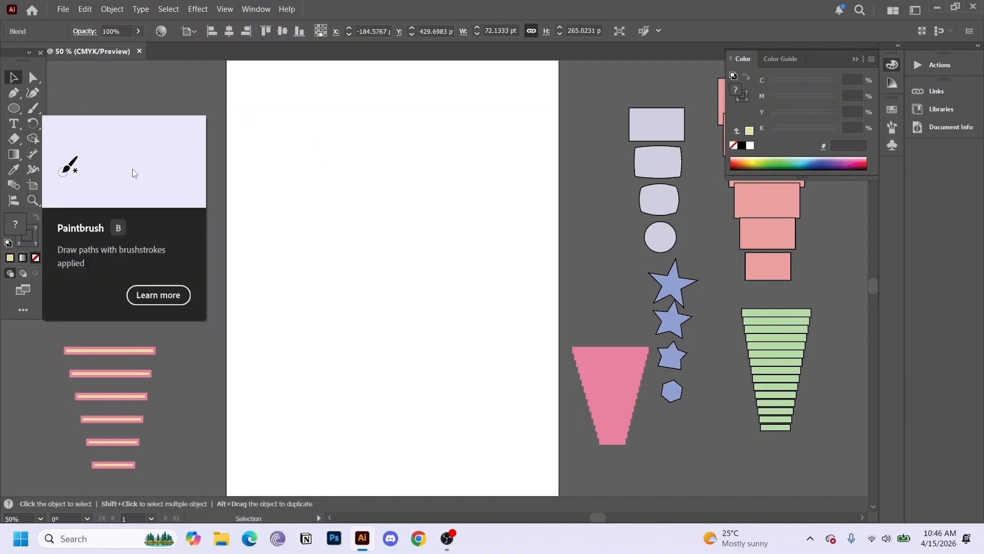
{"action": "left_click_drag", "start_coordinate": [135, 168], "coordinate": [309, 119]}
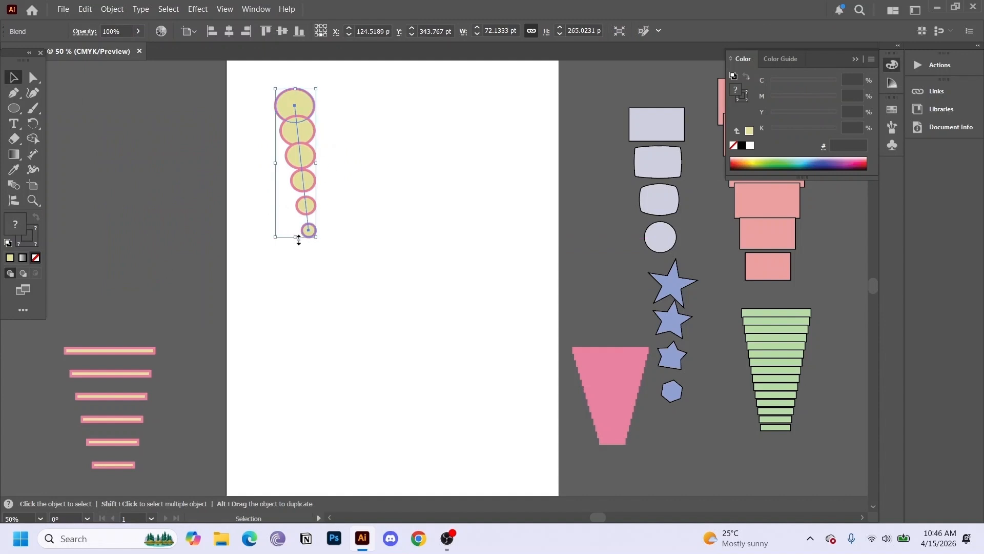
{"action": "left_click_drag", "start_coordinate": [299, 241], "coordinate": [403, 169]}
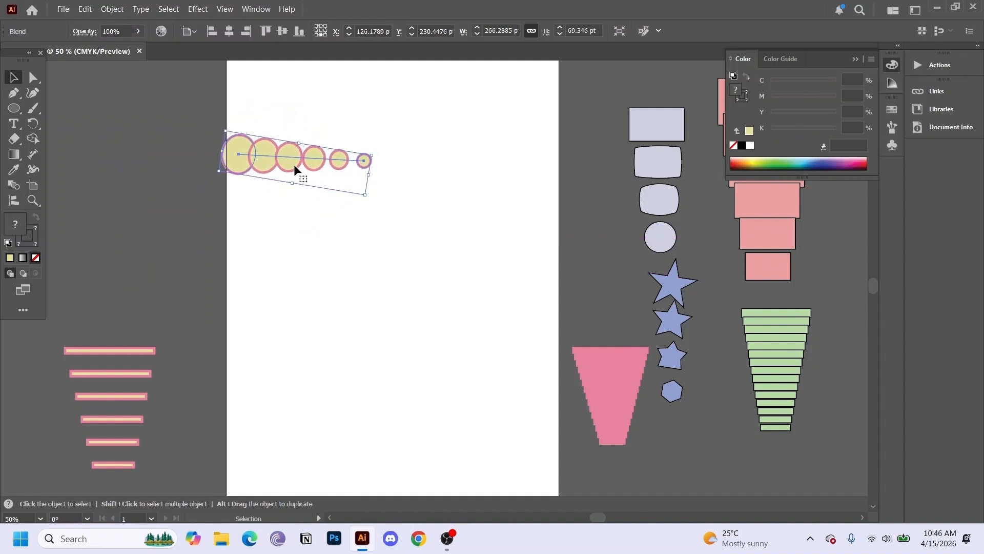
{"action": "left_click_drag", "start_coordinate": [294, 161], "coordinate": [317, 165]}
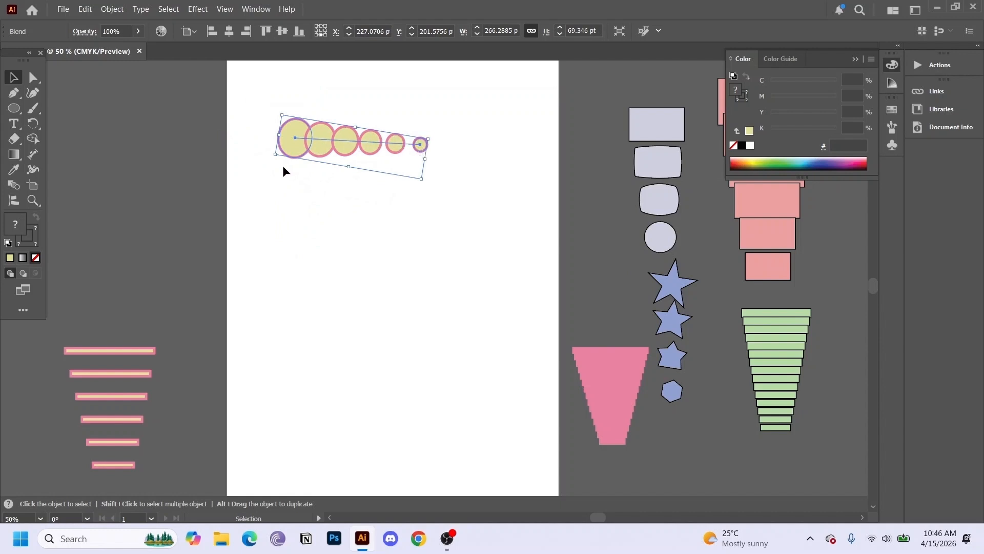
{"action": "key", "text": "ctrl+z"}
- Draw an open curved path across the artboard below the ellipse blend with the Pen tool, rising and bending up at its right end
{"action": "key", "text": "p"}
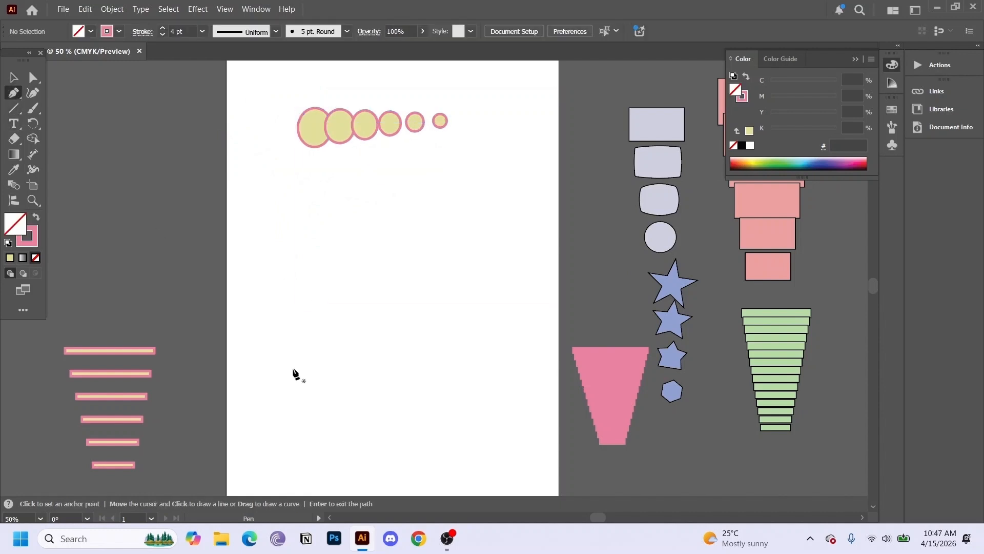
{"action": "left_click", "coordinate": [289, 370]}
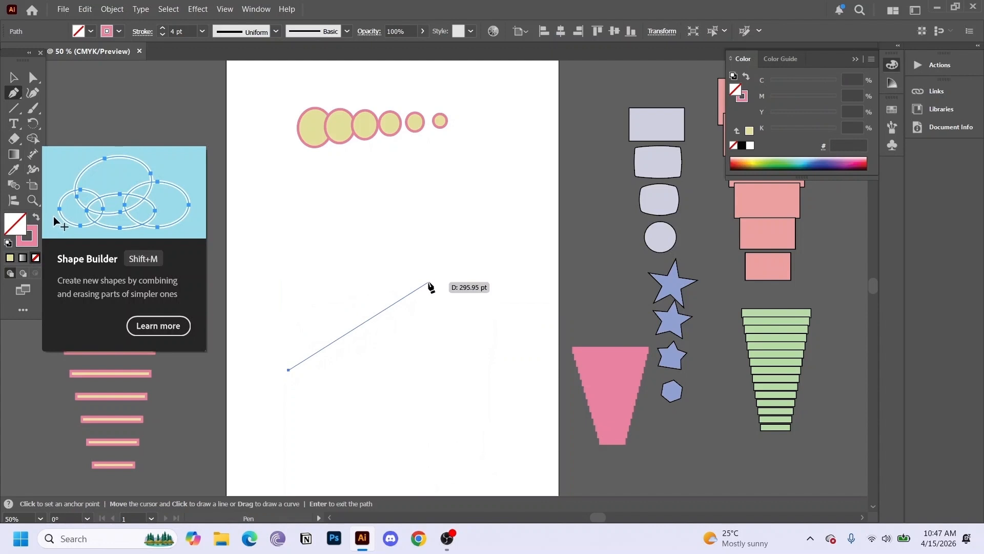
{"action": "mouse_move", "coordinate": [428, 283]}
{"action": "left_mouse_down"}
{"action": "mouse_move", "coordinate": [505, 288]}
{"action": "mouse_move", "coordinate": [515, 233]}
{"action": "left_mouse_up"}
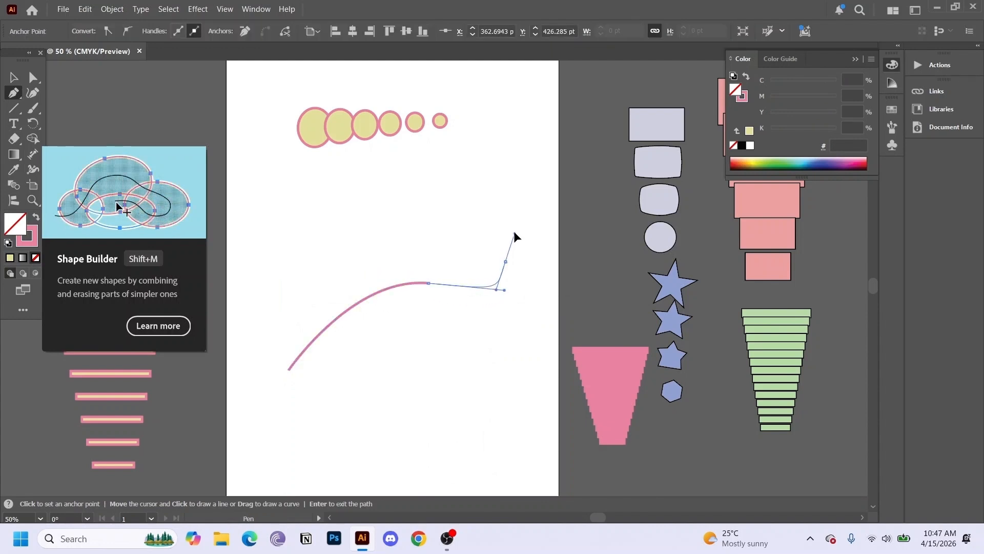
{"action": "key", "text": "h"}
{"action": "left_click", "coordinate": [14, 77]}
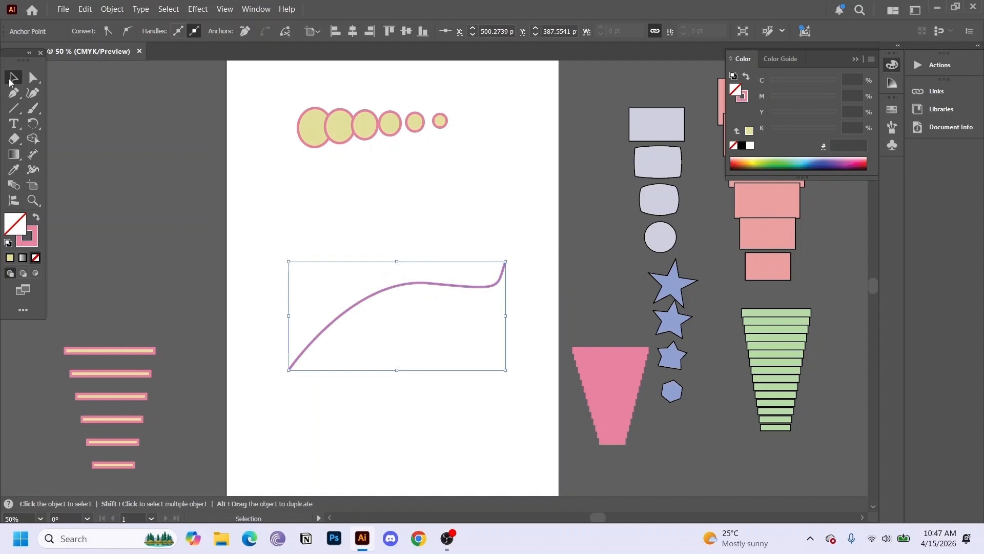
{"action": "left_click", "coordinate": [332, 235]}
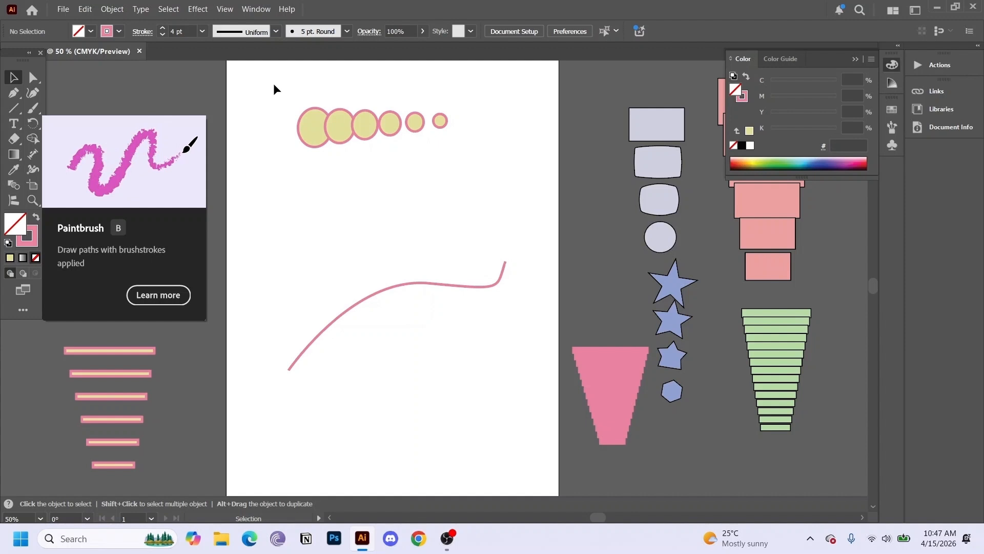
- Select the ellipse blend together with the curved path and try replacing the blend's spine with that path
{"action": "left_click_drag", "start_coordinate": [272, 83], "coordinate": [444, 348]}
{"action": "left_click", "coordinate": [112, 9]}
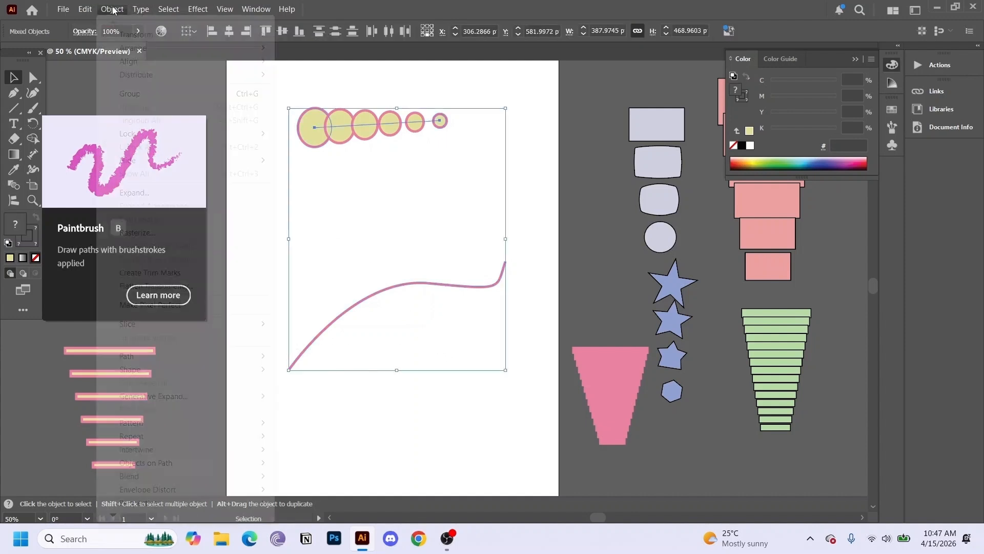
{"action": "mouse_move", "coordinate": [146, 477]}
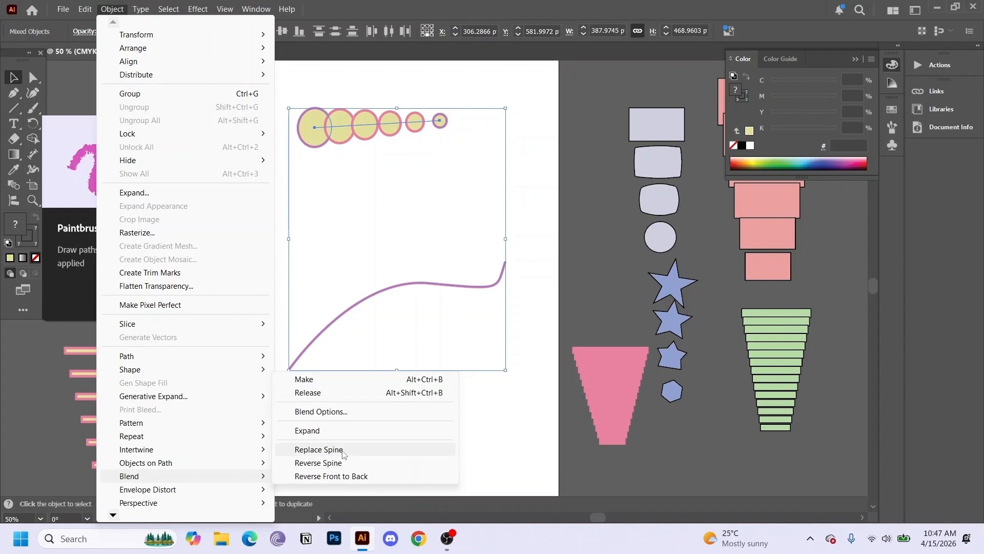
{"action": "left_click", "coordinate": [319, 449]}
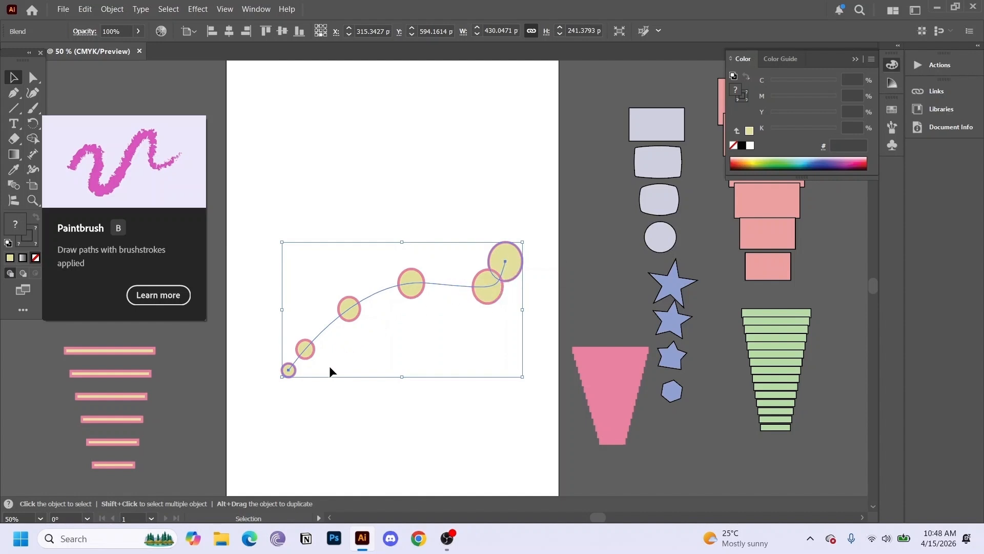
{"action": "key", "text": "ctrl+z"}
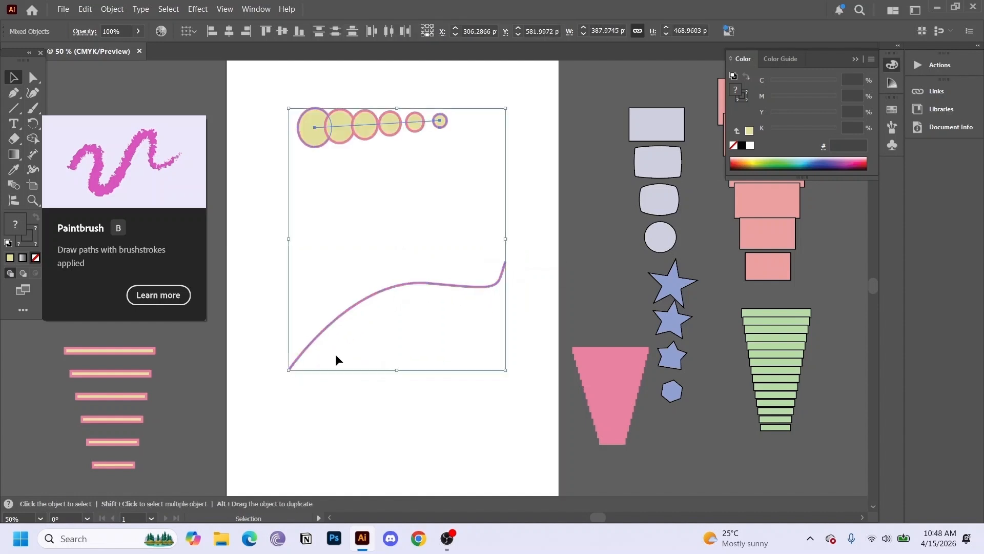
- Move the ellipse blend aside, bring the green rectangle blend above the curved path, and rotate it to run across the artboard
{"action": "left_click", "coordinate": [631, 197]}
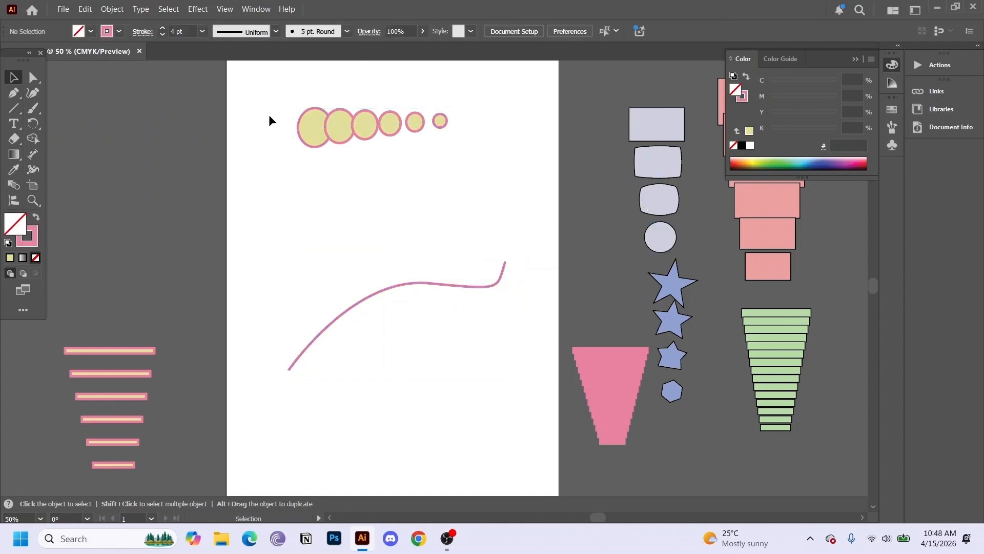
{"action": "left_click_drag", "start_coordinate": [340, 129], "coordinate": [169, 174]}
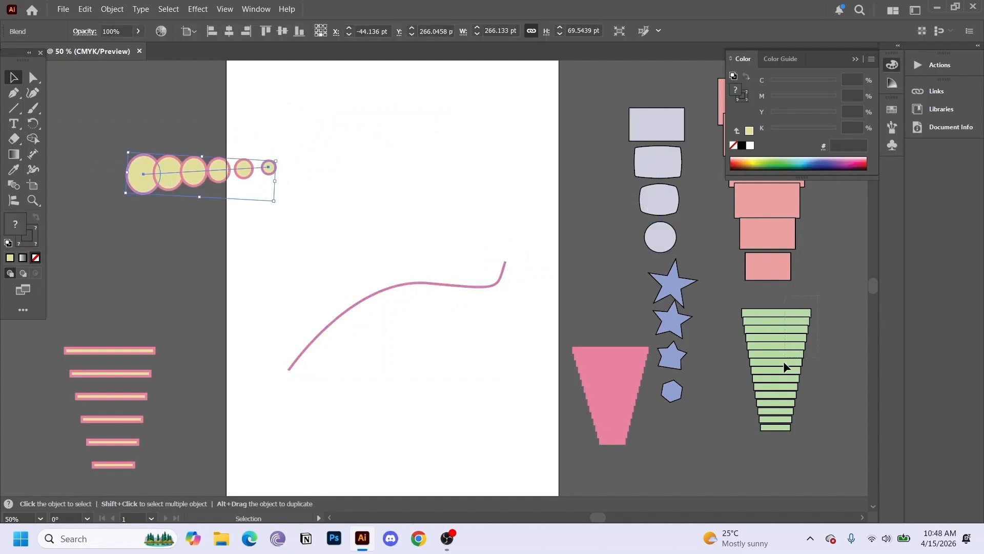
{"action": "left_click_drag", "start_coordinate": [783, 361], "coordinate": [741, 365]}
{"action": "left_click_drag", "start_coordinate": [676, 363], "coordinate": [375, 216]}
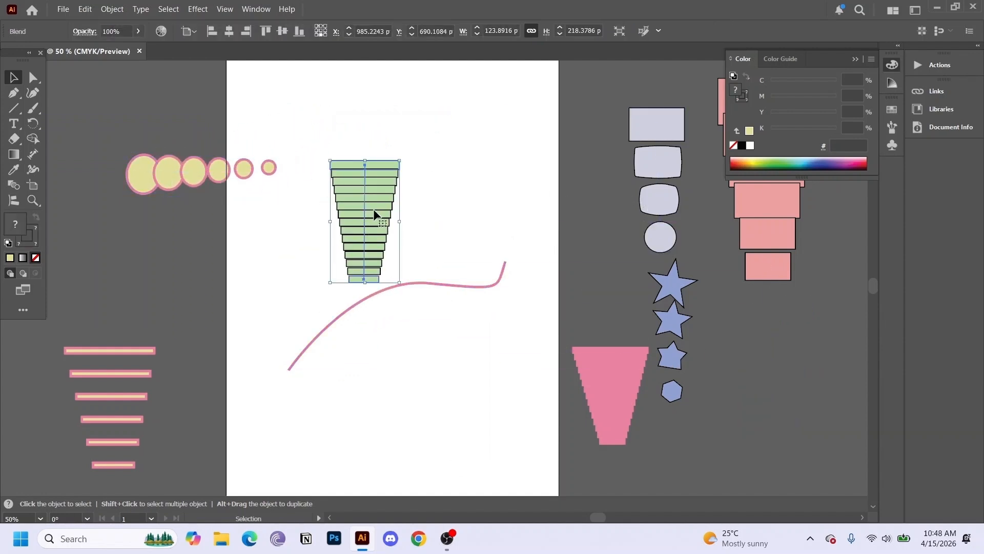
{"action": "left_click_drag", "start_coordinate": [369, 283], "coordinate": [517, 177]}
{"action": "left_click", "coordinate": [519, 158]}
- Select the green rectangle blend with the curved path and replace its spine with the curve
{"action": "left_click_drag", "start_coordinate": [346, 159], "coordinate": [386, 325]}
{"action": "left_click", "coordinate": [109, 9]}
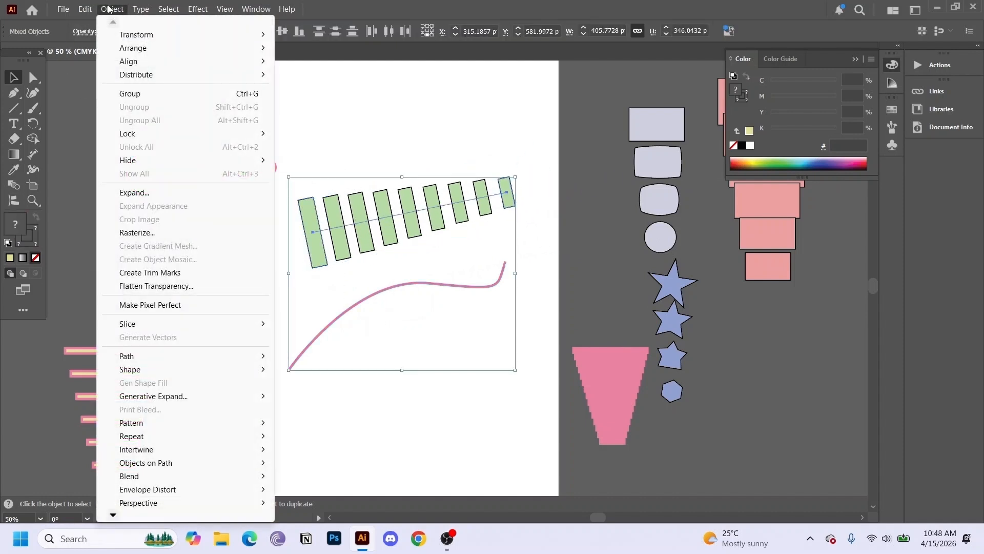
{"action": "mouse_move", "coordinate": [235, 475]}
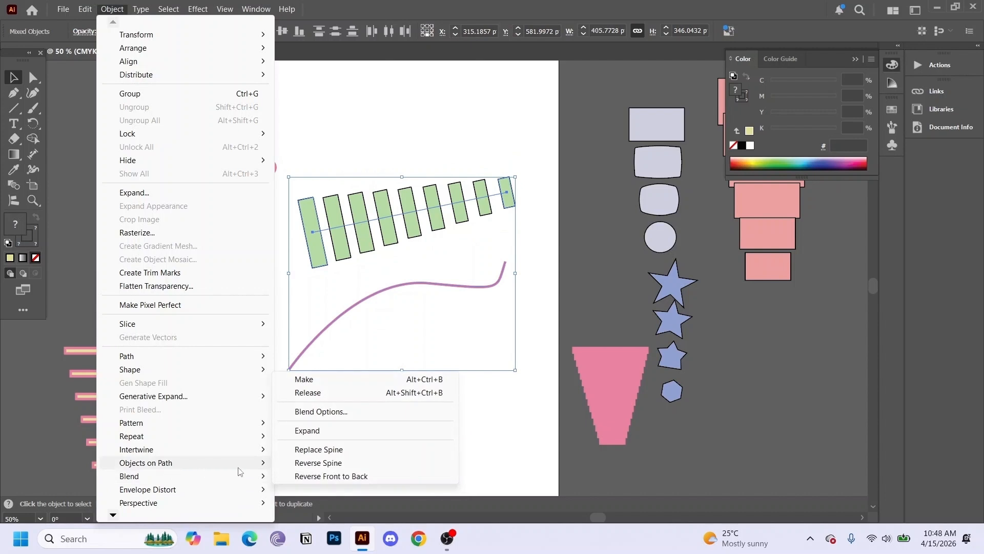
{"action": "left_click", "coordinate": [318, 450]}
{"action": "left_click", "coordinate": [397, 359]}
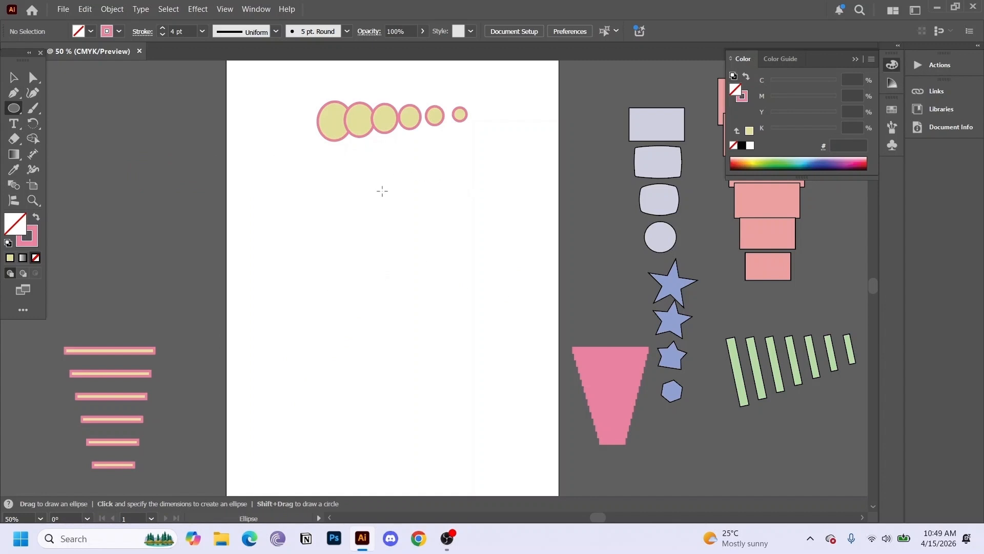
- Draw an unfilled pink-stroked circle below the ellipse blend and enlarge it
{"action": "left_click_drag", "start_coordinate": [382, 191], "coordinate": [431, 239]}
{"action": "left_click", "coordinate": [13, 77]}
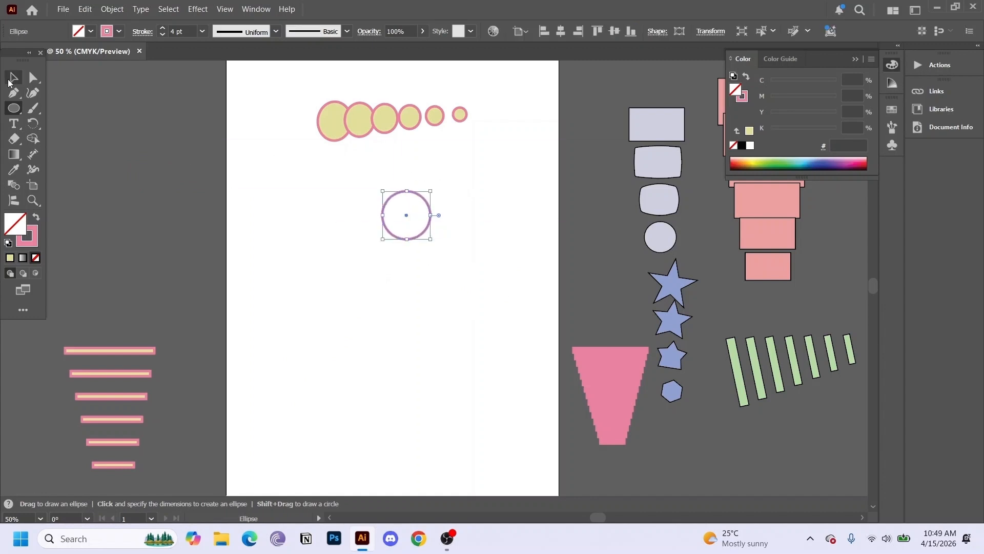
{"action": "left_click_drag", "start_coordinate": [271, 94], "coordinate": [293, 139]}
{"action": "left_click_drag", "start_coordinate": [354, 168], "coordinate": [421, 236]}
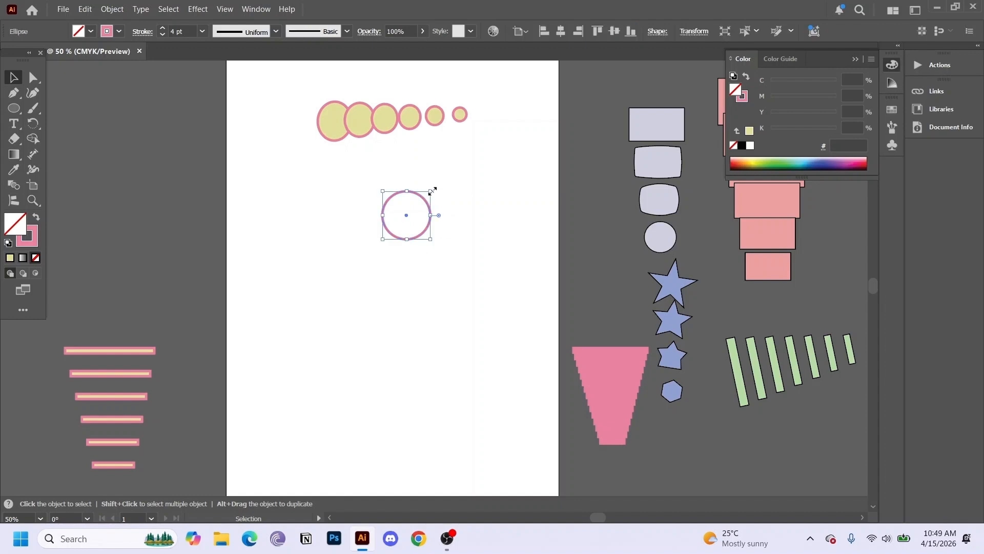
{"action": "left_click_drag", "start_coordinate": [432, 191], "coordinate": [468, 154]}
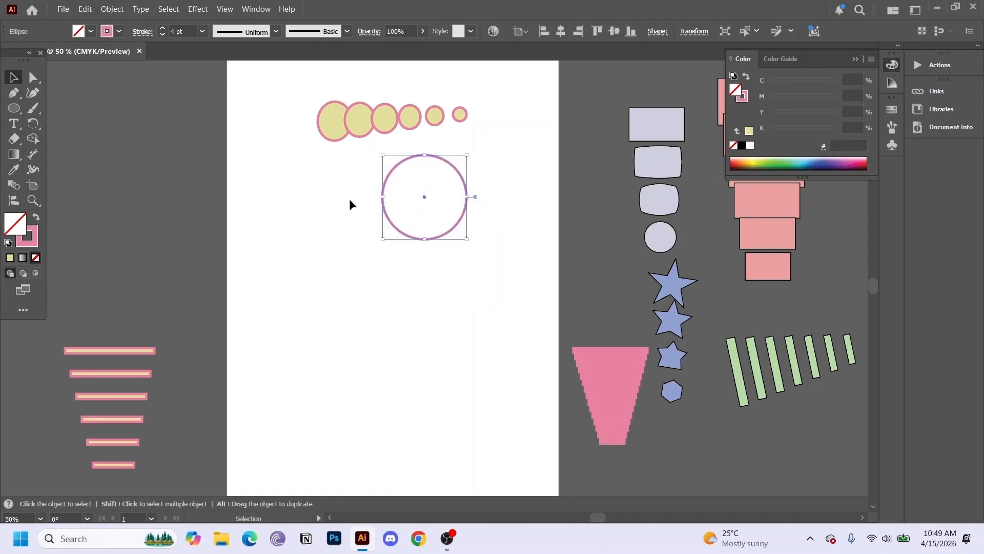
- Select the ellipse blend and the unfilled circle and replace the blend's spine with the circle
{"action": "left_click", "coordinate": [294, 94]}
{"action": "left_click_drag", "start_coordinate": [294, 94], "coordinate": [460, 247]}
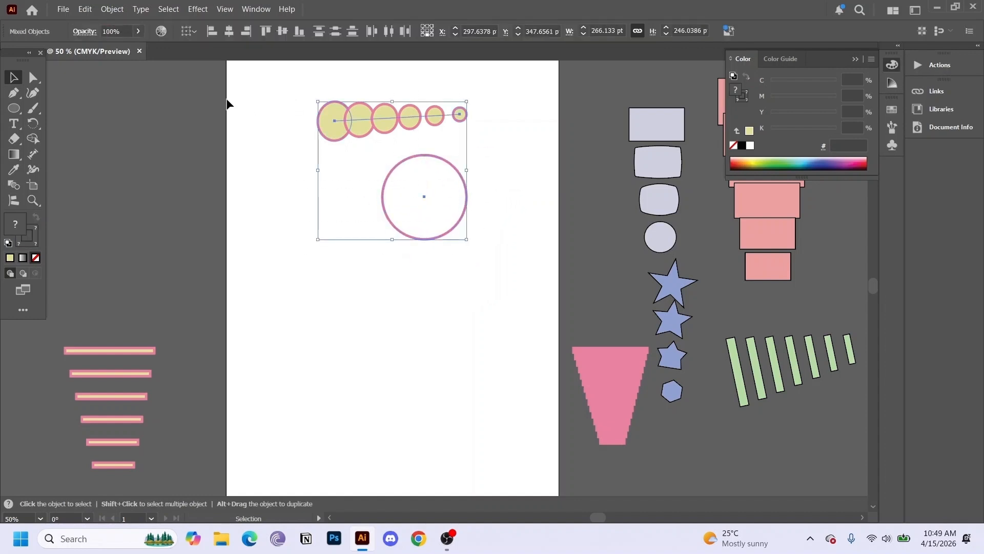
{"action": "left_click", "coordinate": [112, 8]}
{"action": "mouse_move", "coordinate": [154, 476]}
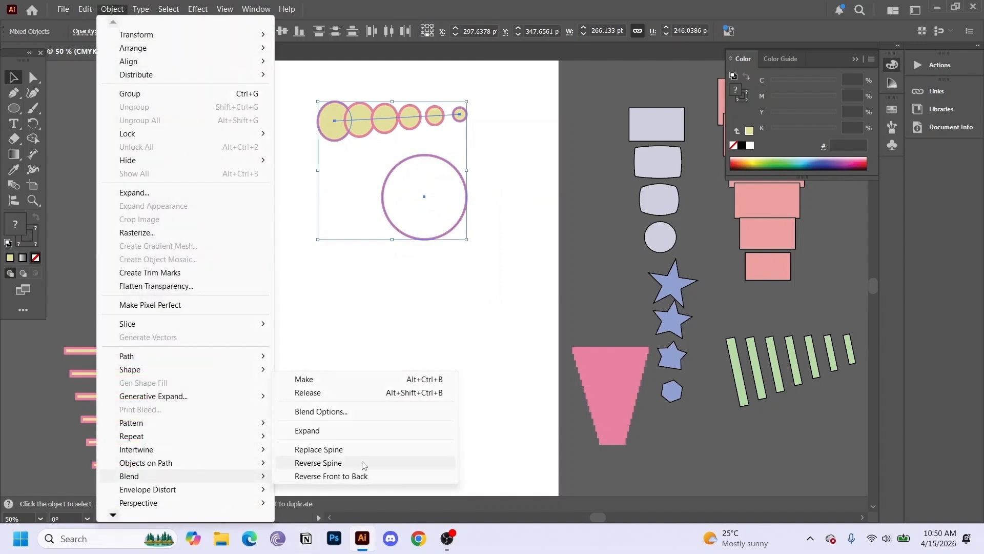
{"action": "left_click", "coordinate": [358, 451]}
- Move the circular ellipse blend off the artboard into the empty area on its left side
{"action": "left_click", "coordinate": [429, 392]}
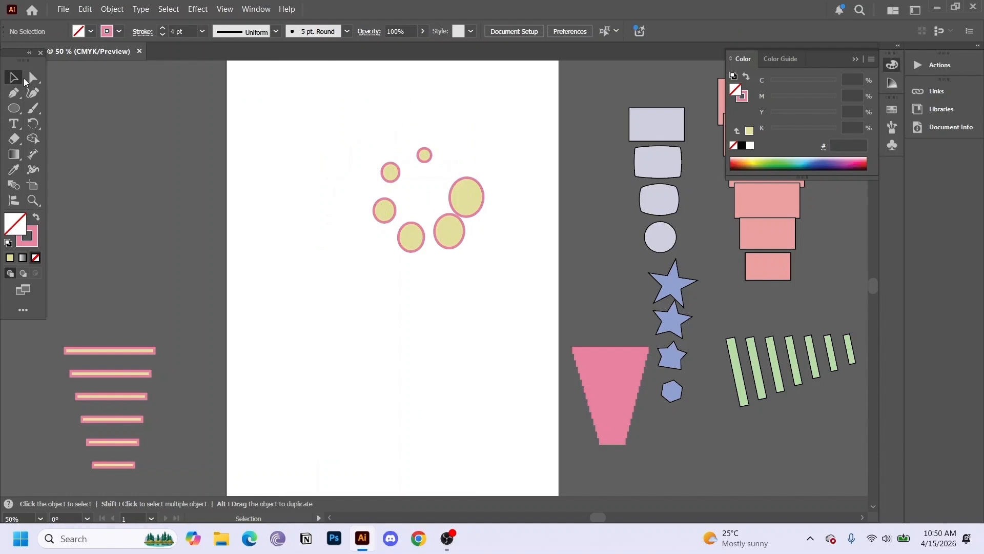
{"action": "left_click_drag", "start_coordinate": [521, 146], "coordinate": [138, 210]}
{"action": "left_click", "coordinate": [414, 184]}
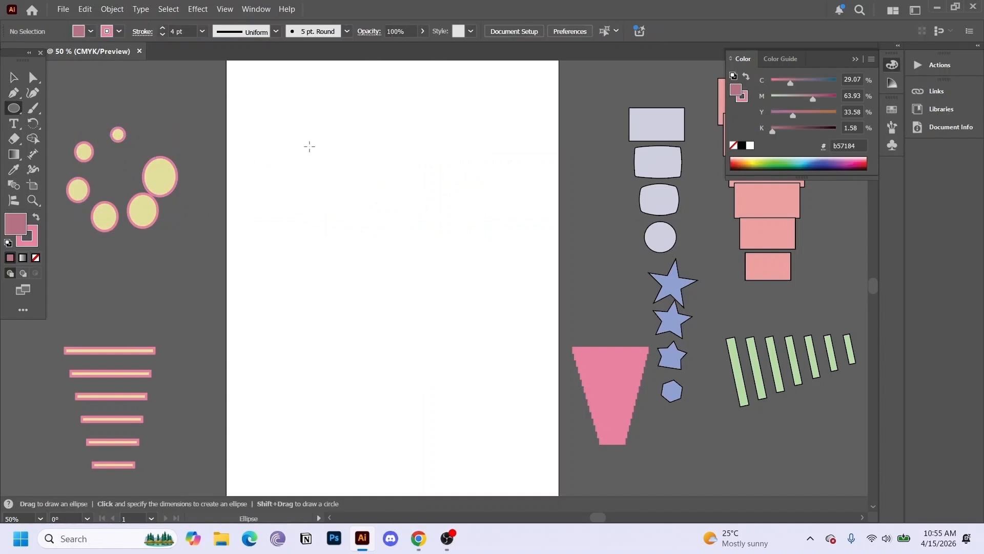
- Draw a tall narrow pink ellipse on the artboard and create a copy rotated -45° around a point below it
{"action": "left_click_drag", "start_coordinate": [291, 166], "coordinate": [325, 221]}
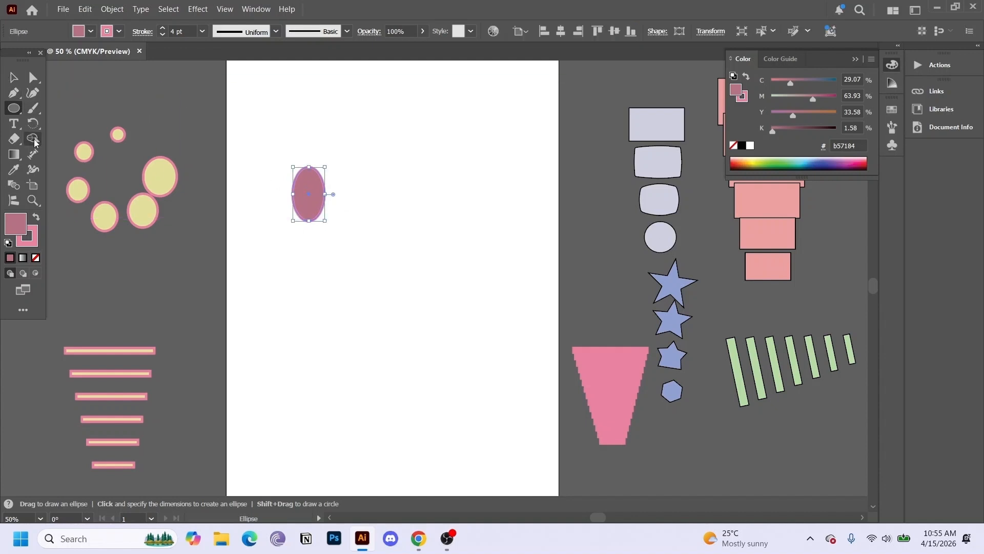
{"action": "left_click", "coordinate": [33, 123]}
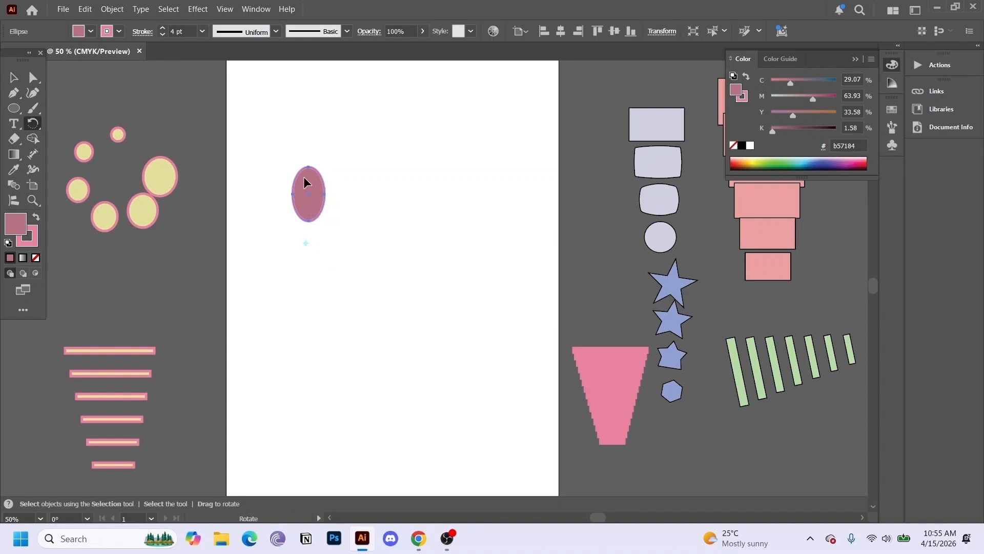
{"action": "left_click_drag", "start_coordinate": [308, 186], "coordinate": [341, 198]}
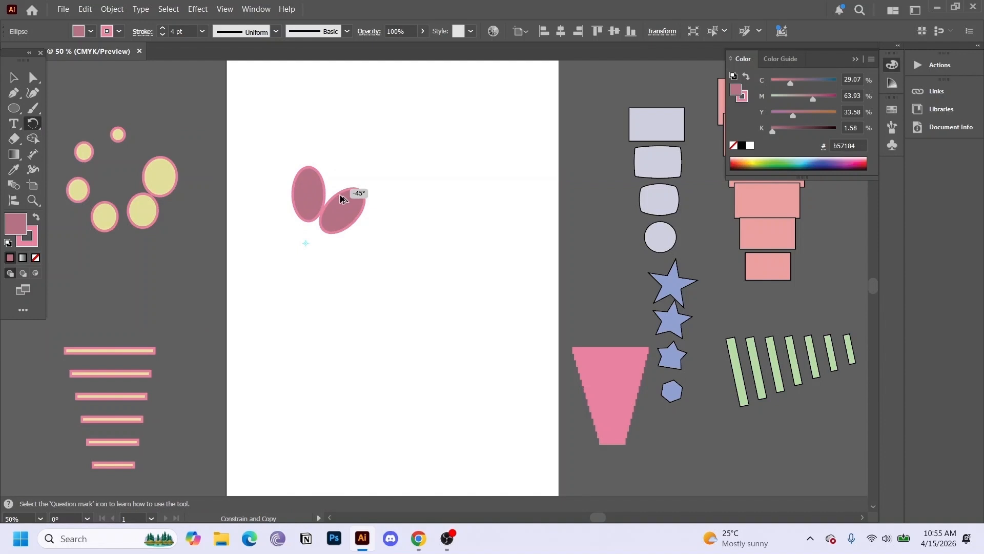
{"action": "left_click_drag", "start_coordinate": [340, 195], "coordinate": [339, 189]}
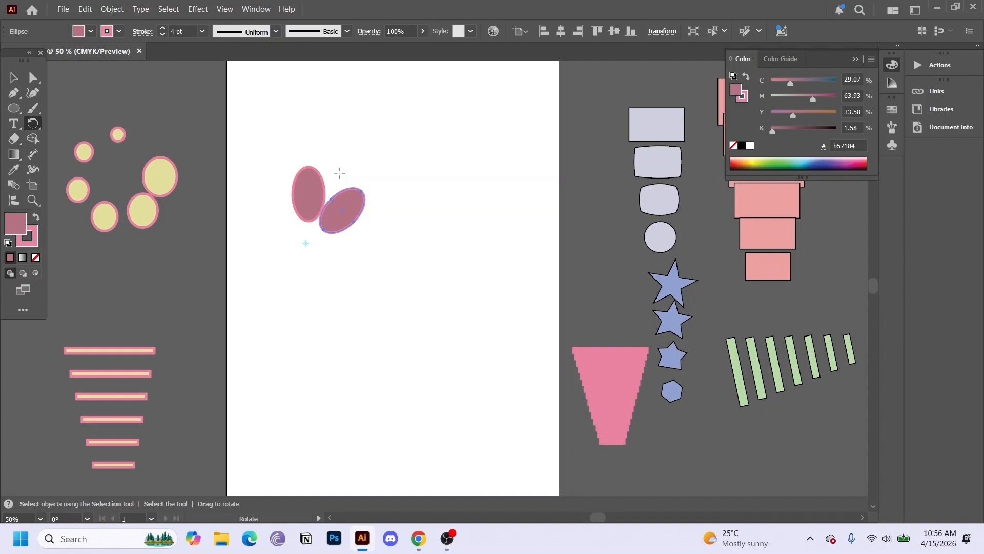
- Repeat the rotated copy of the pink ellipse around the same point until eight petals form a full flower
{"action": "key", "text": "ctrl+d"}
{"action": "key", "text": "ctrl+d"}
{"action": "key", "text": "ctrl+d"}
{"action": "key", "text": "ctrl+d"}
{"action": "key", "text": "ctrl+d"}
{"action": "key", "text": "ctrl+d"}
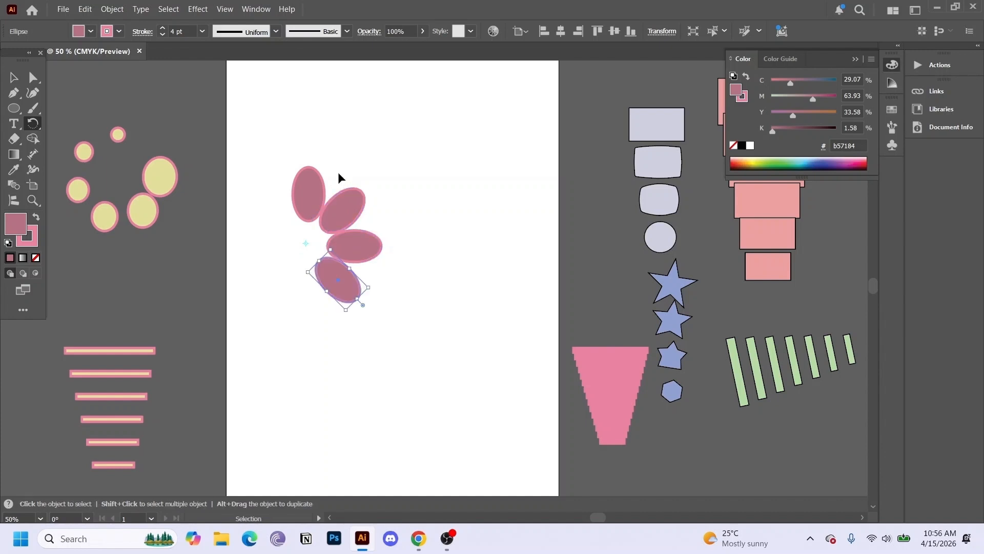
{"action": "left_click", "coordinate": [321, 179], "text": "ctrl"}
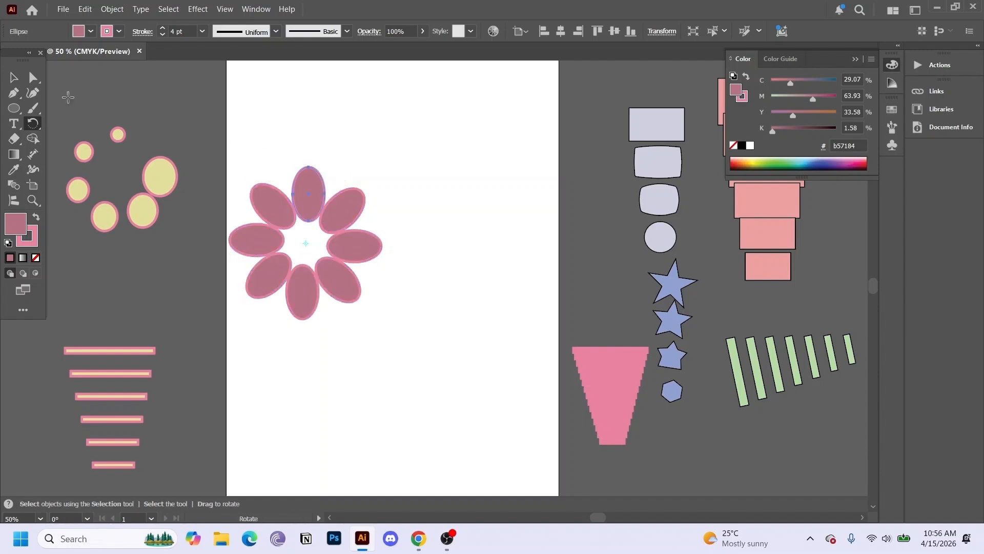
- Select all eight petals and set the blend options to Specified Steps spacing with 11 steps
{"action": "key", "text": "v"}
{"action": "left_click_drag", "start_coordinate": [246, 132], "coordinate": [354, 300]}
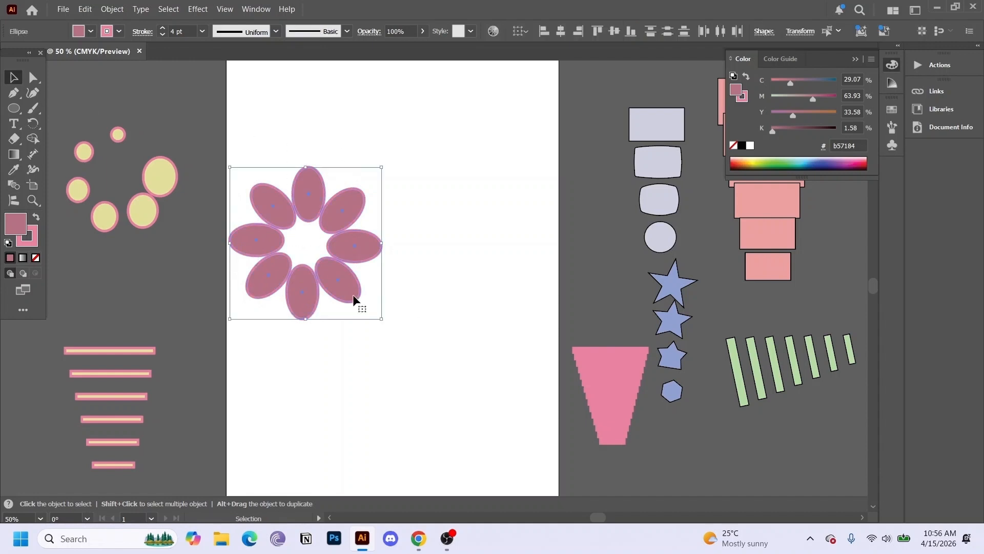
{"action": "left_click", "coordinate": [120, 10]}
{"action": "mouse_move", "coordinate": [154, 476]}
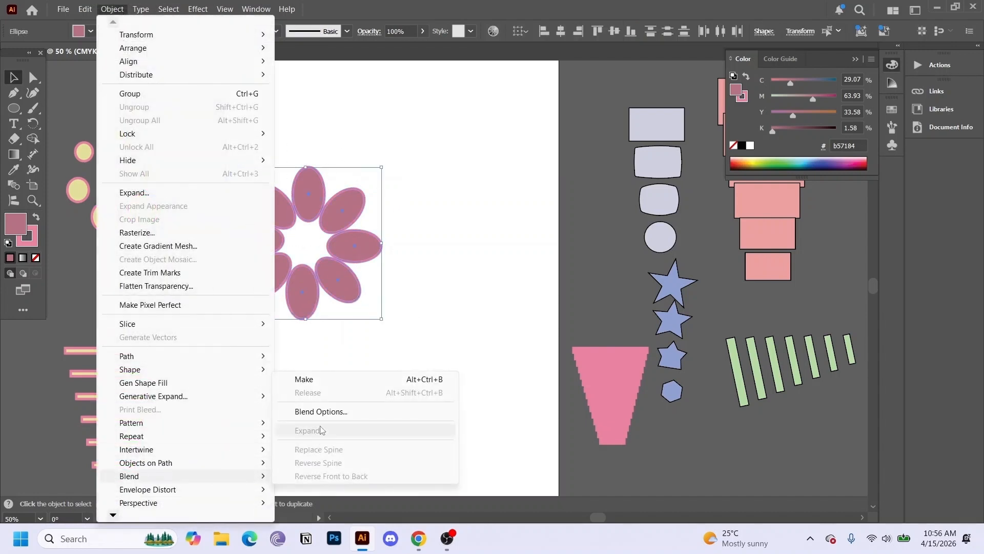
{"action": "left_click", "coordinate": [343, 412]}
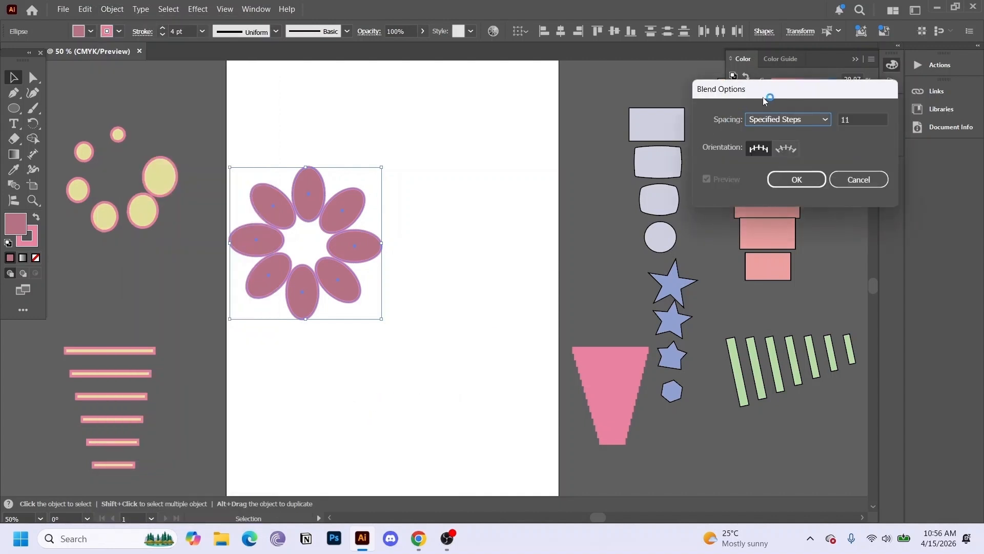
{"action": "left_click", "coordinate": [857, 123]}
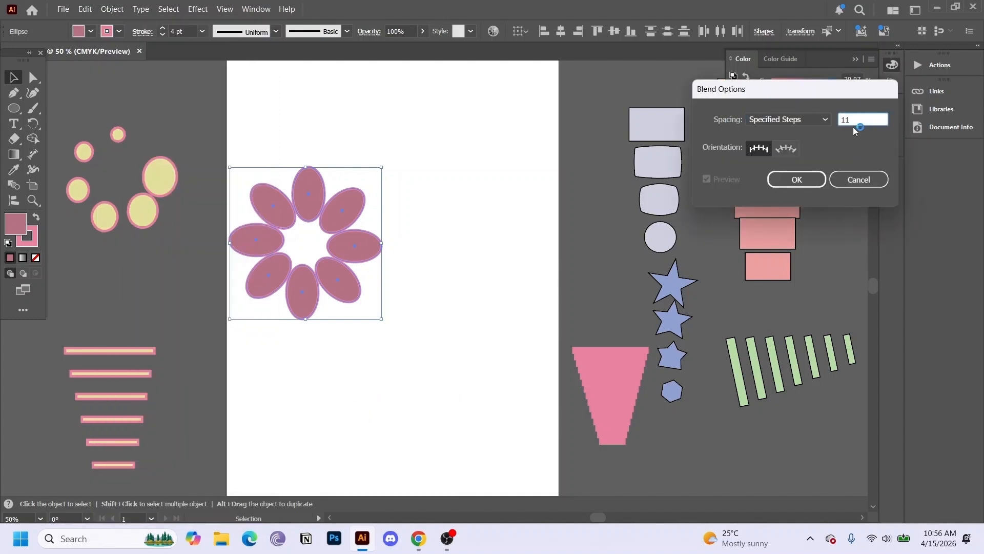
{"action": "left_click", "coordinate": [811, 182]}
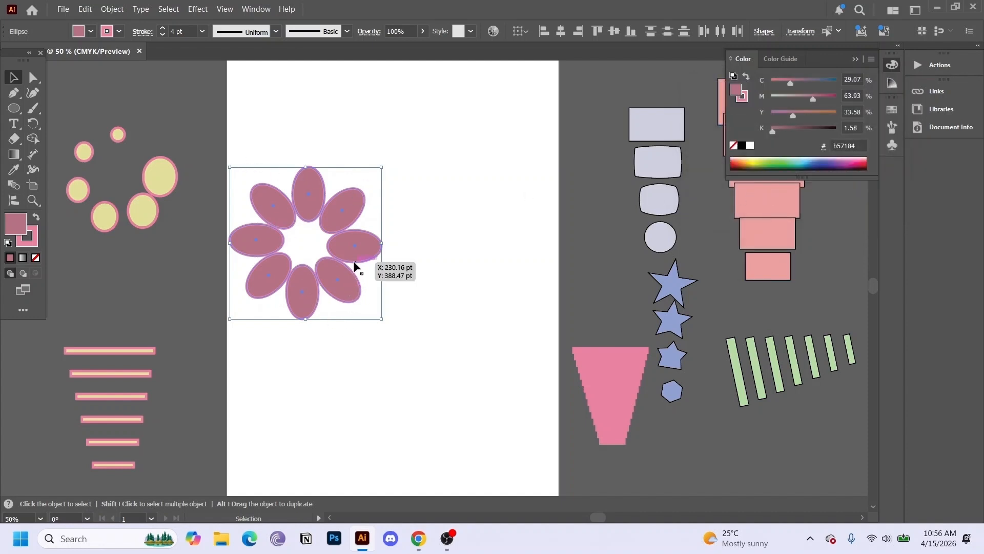
- Blend the eight selected petals into one ring and deselect it
{"action": "key", "text": "a"}
{"action": "key", "text": "v"}
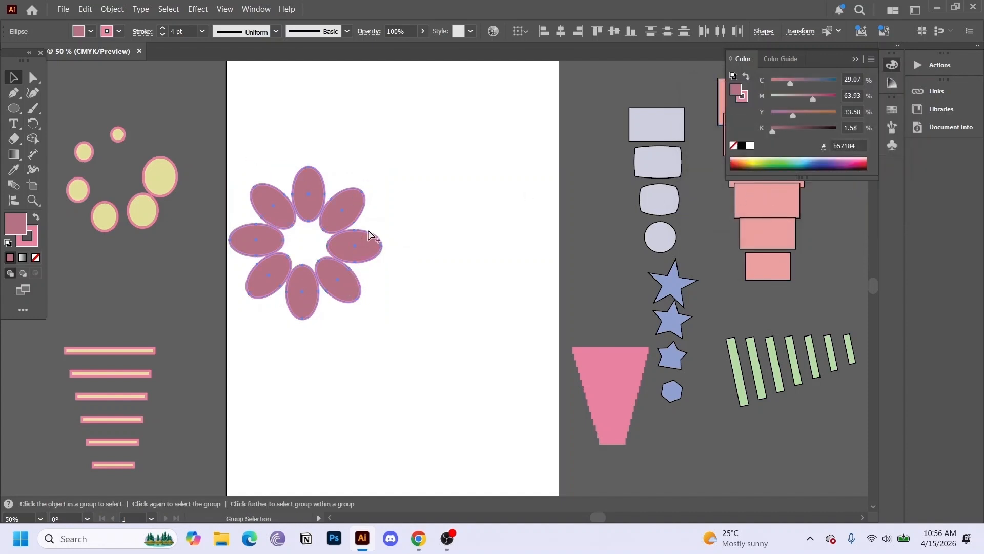
{"action": "key", "text": "ctrl+alt+b"}
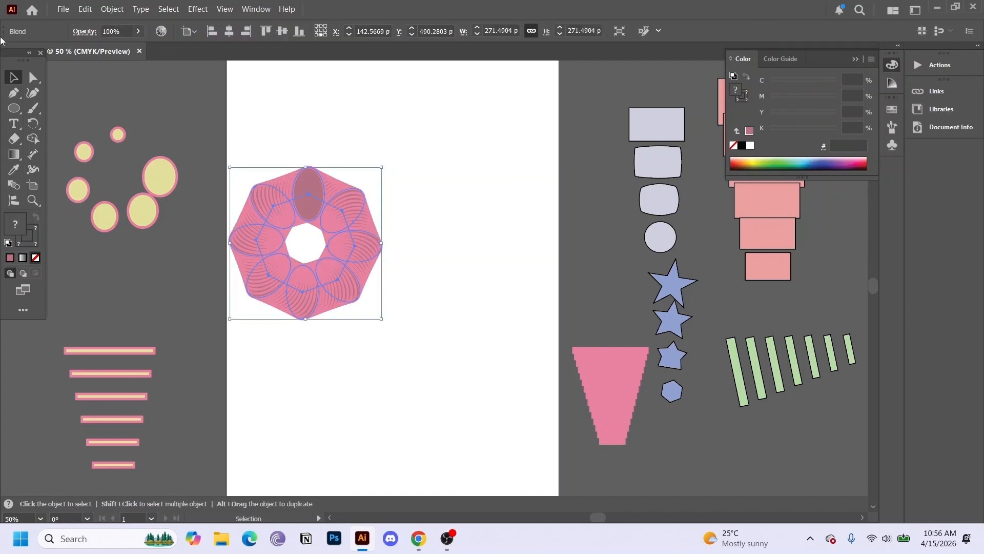
{"action": "left_click", "coordinate": [185, 85]}
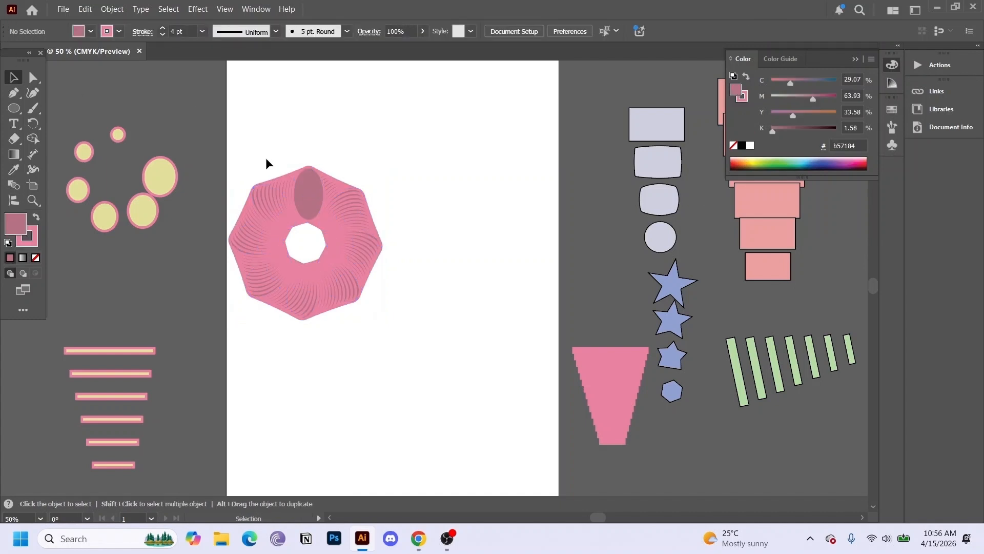
- Move the petal ring blend to the upper middle of the artboard
{"action": "left_click_drag", "start_coordinate": [314, 176], "coordinate": [439, 101]}
{"action": "left_click", "coordinate": [398, 303]}
{"action": "left_click_drag", "start_coordinate": [457, 222], "coordinate": [395, 249]}
{"action": "left_click", "coordinate": [400, 347]}
{"action": "left_click", "coordinate": [395, 332]}
{"action": "left_click", "coordinate": [373, 241]}
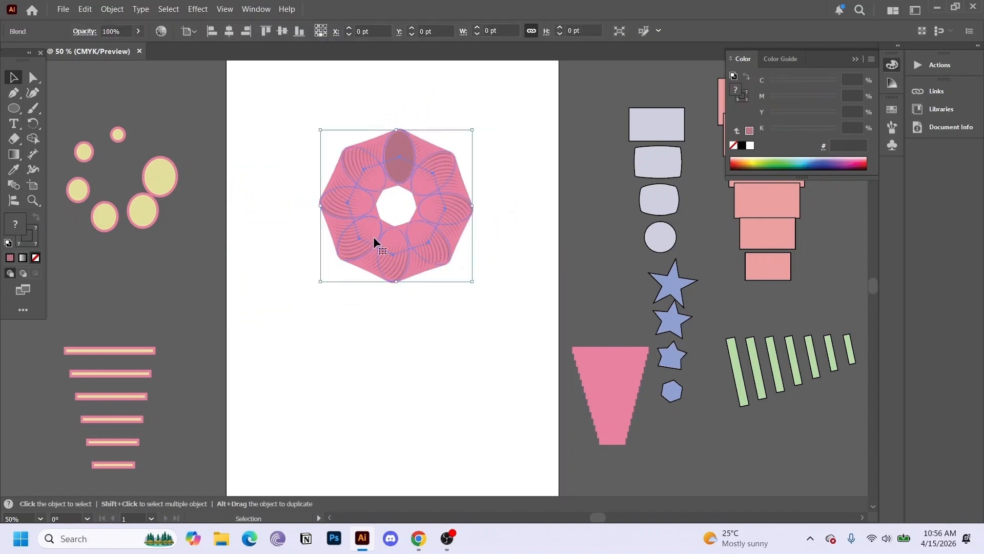
- Enlarge the petal ring blend to about two thirds of the artboard's width, centre it horizontally and deselect it
{"action": "left_click", "coordinate": [398, 315]}
{"action": "left_click_drag", "start_coordinate": [392, 239], "coordinate": [249, 330]}
{"action": "left_click", "coordinate": [449, 165]}
{"action": "left_click_drag", "start_coordinate": [318, 202], "coordinate": [377, 173]}
{"action": "left_click_drag", "start_coordinate": [399, 139], "coordinate": [537, 169]}
{"action": "scroll", "coordinate": [518, 87], "scroll_direction": "up", "scroll_amount": 2}
{"action": "left_click", "coordinate": [537, 169]}
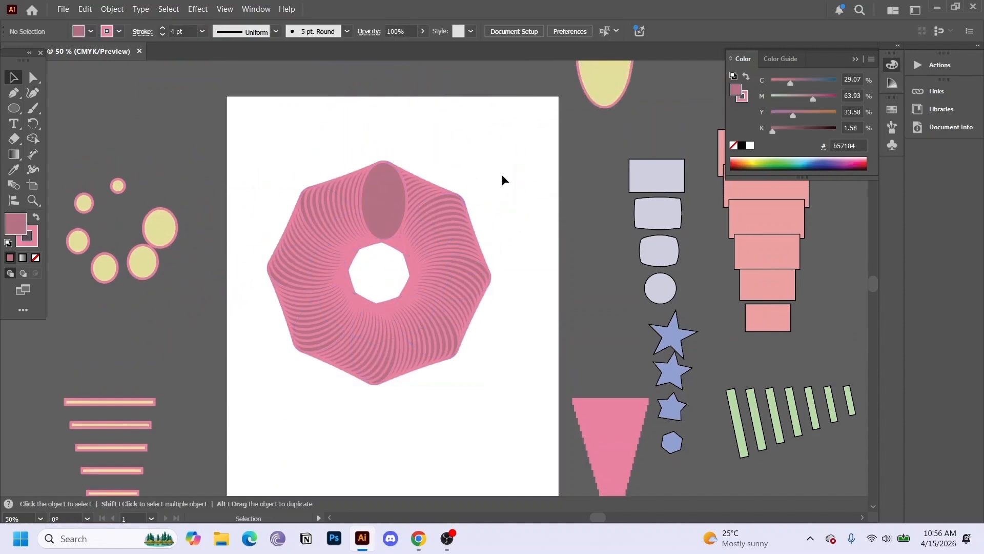